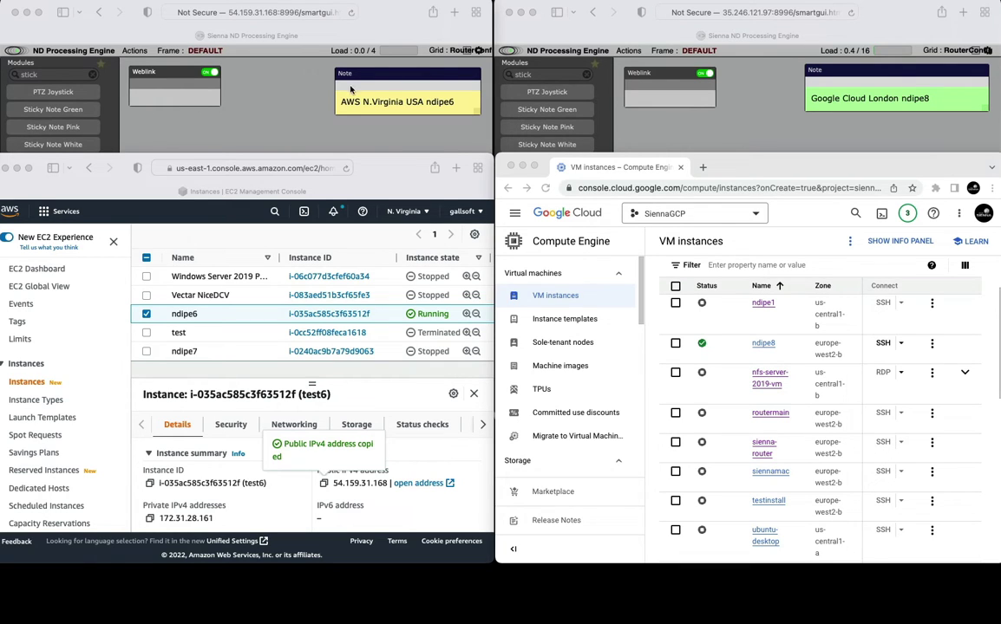
Step: Check both engines' instance lists, then minimize the AWS EC2 and Google Cloud consoles
click(260, 79)
click(731, 126)
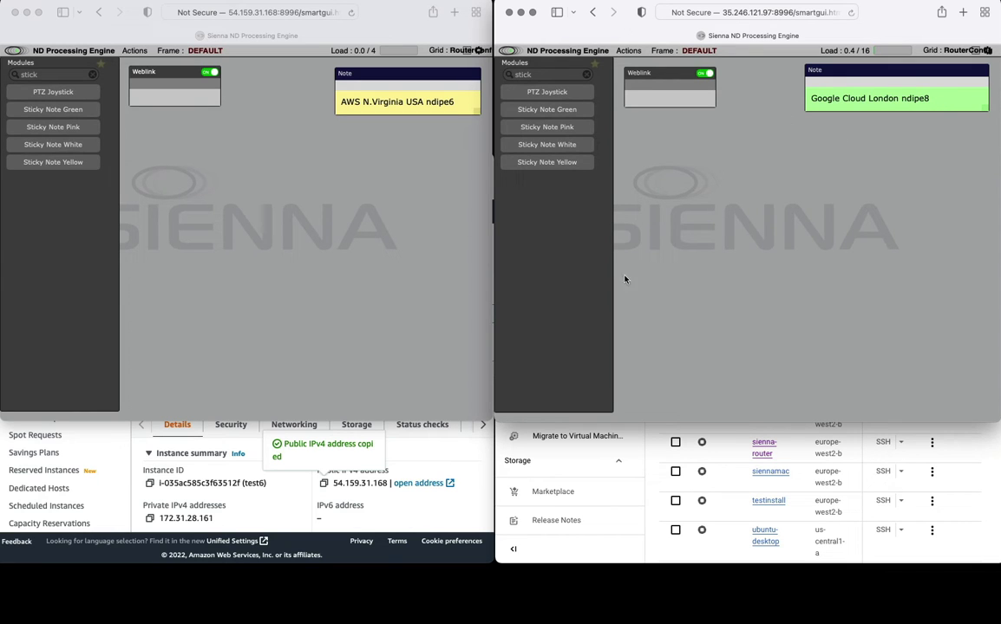
click(424, 518)
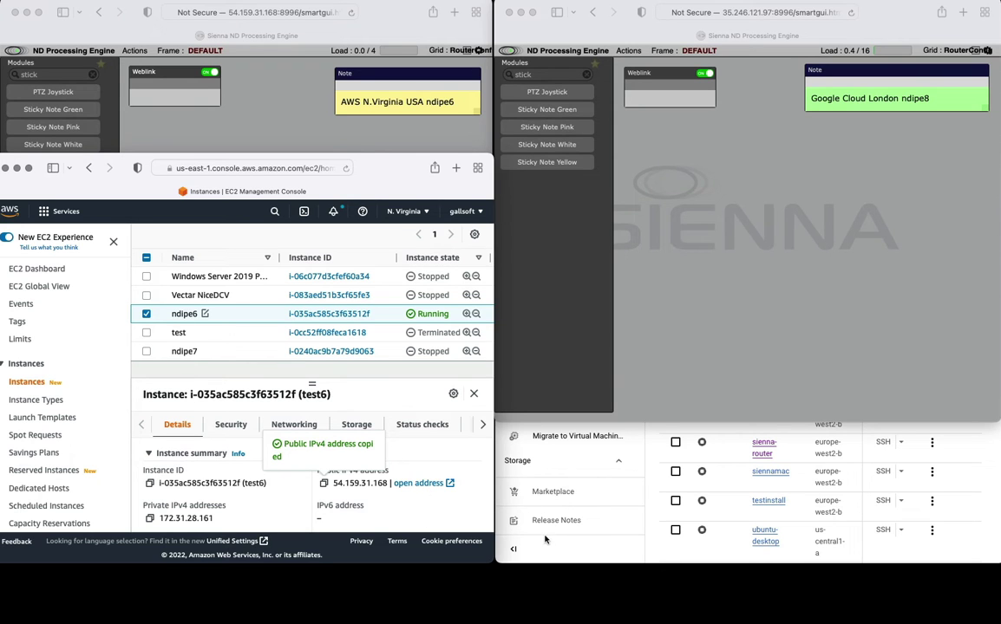
click(516, 484)
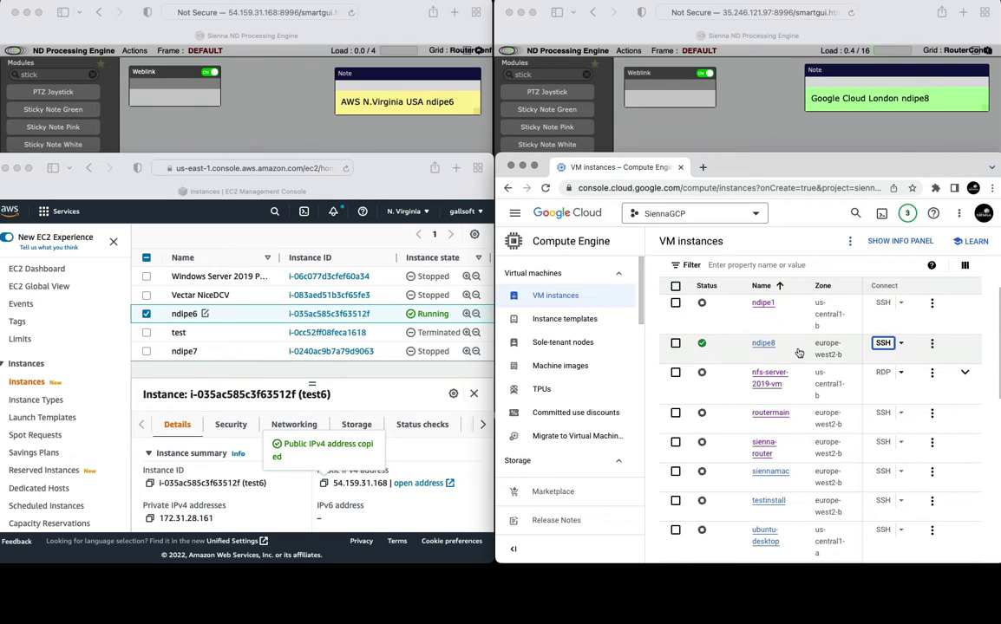
click(521, 167)
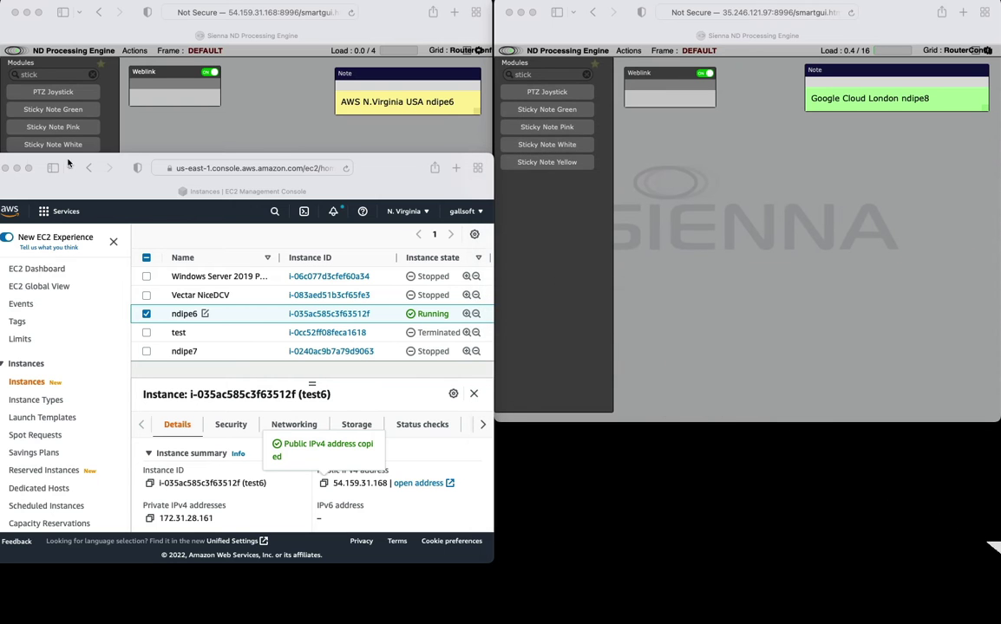
click(17, 169)
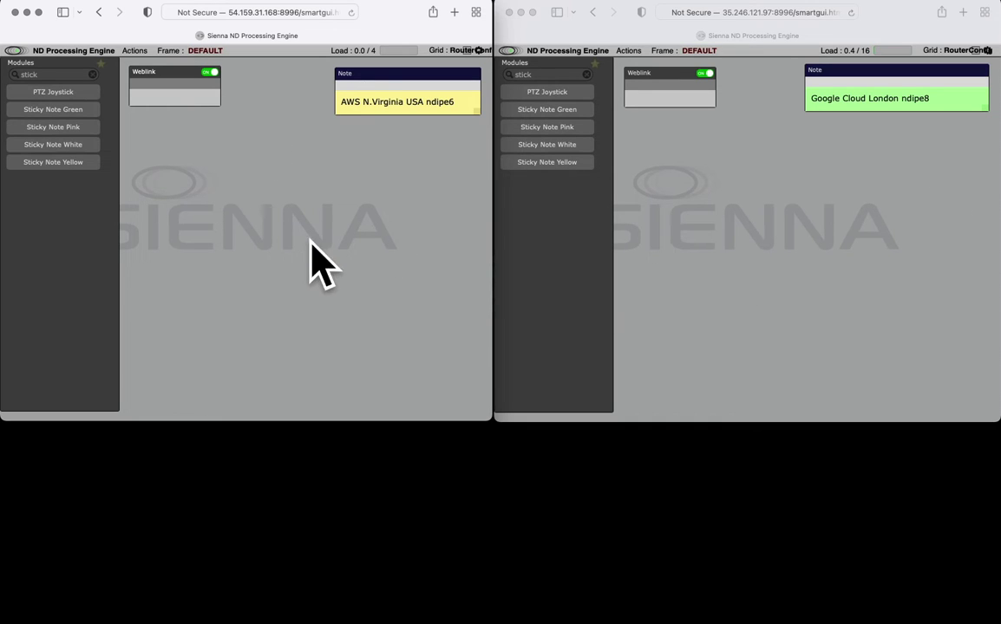
Step: Search modules for 'cloud' and add an NDI Cloud Gateway to the AWS engine canvas
click(91, 75)
click(62, 74)
text(cloud)
drag(61, 92, 139, 127)
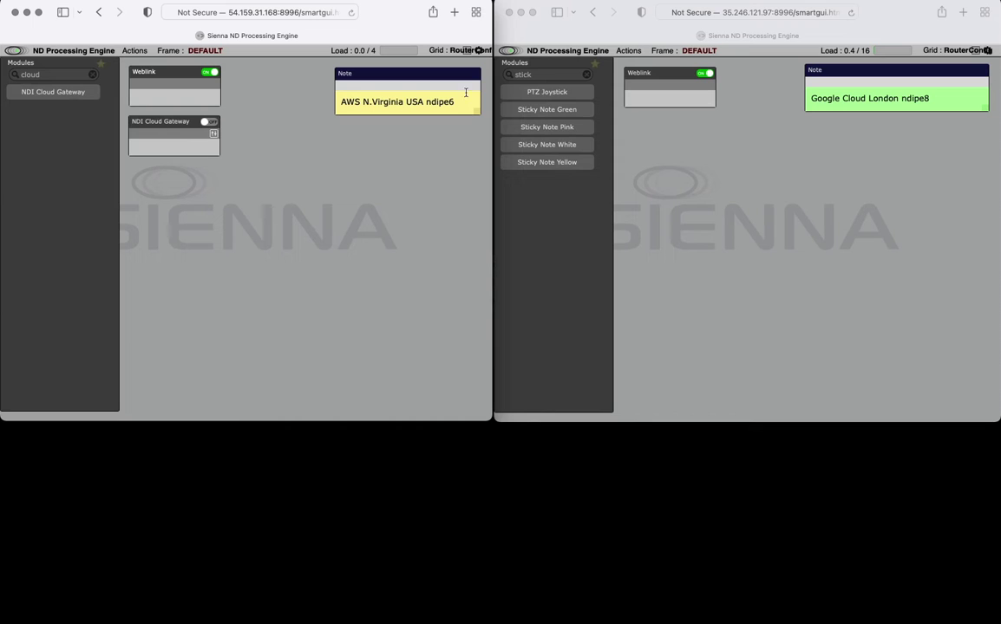
Step: Add an NDI Cloud Gateway to the Google Cloud engine and switch the AWS gateway on
click(550, 76)
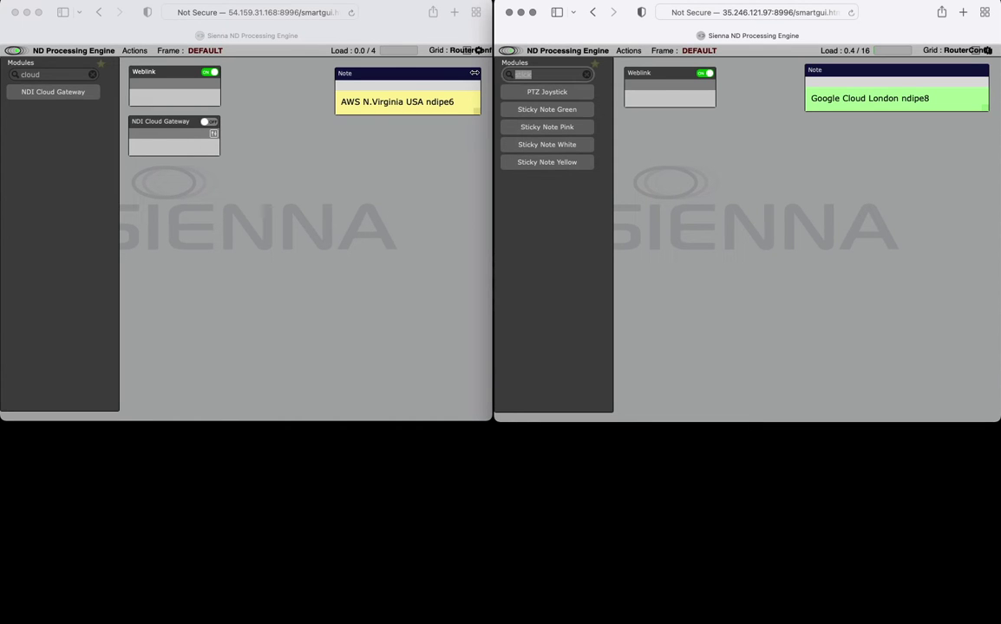
text(cloud)
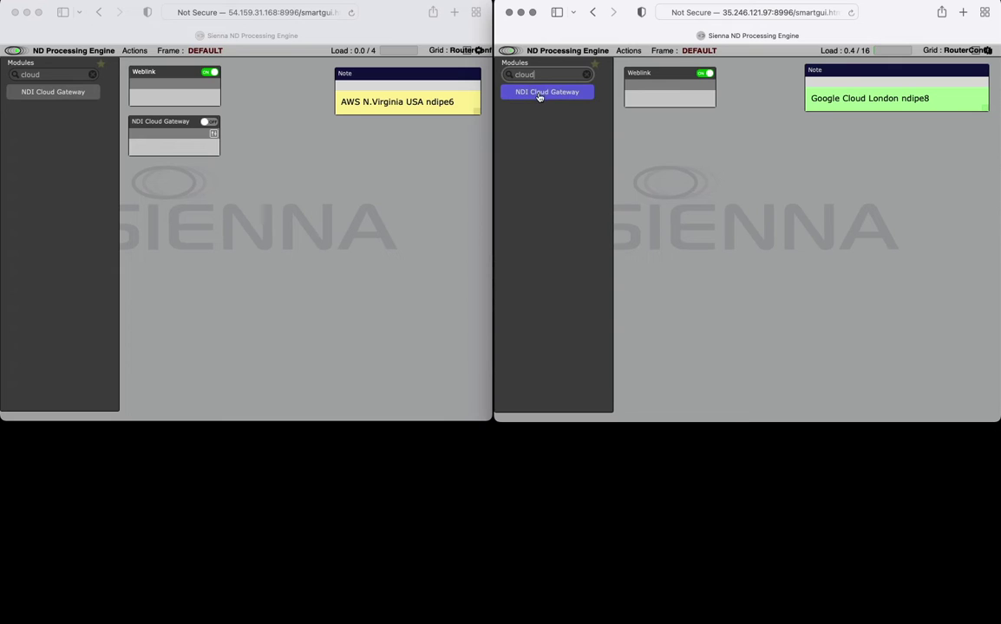
drag(538, 96, 639, 127)
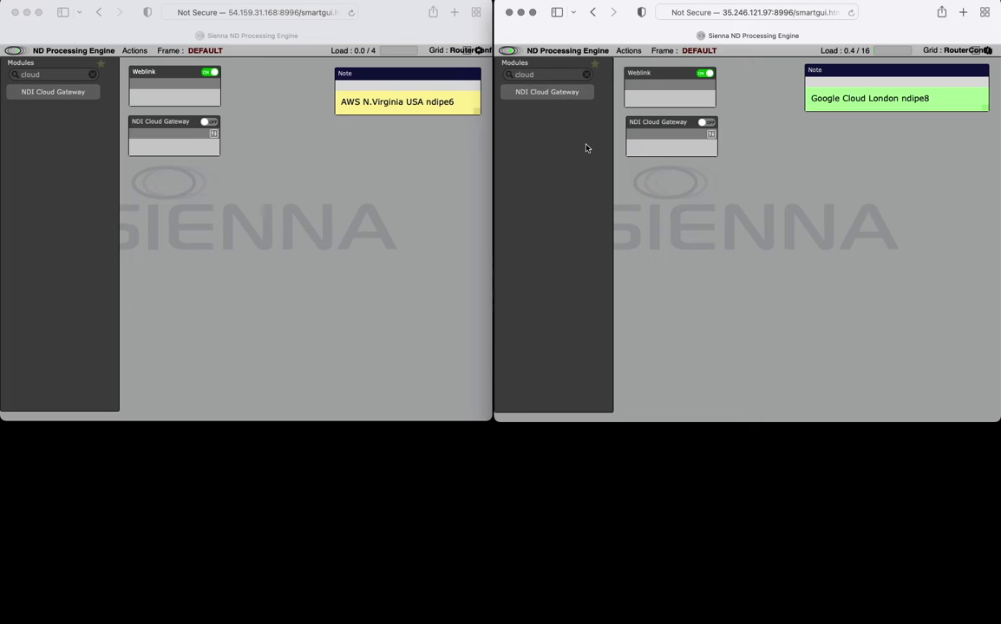
click(286, 175)
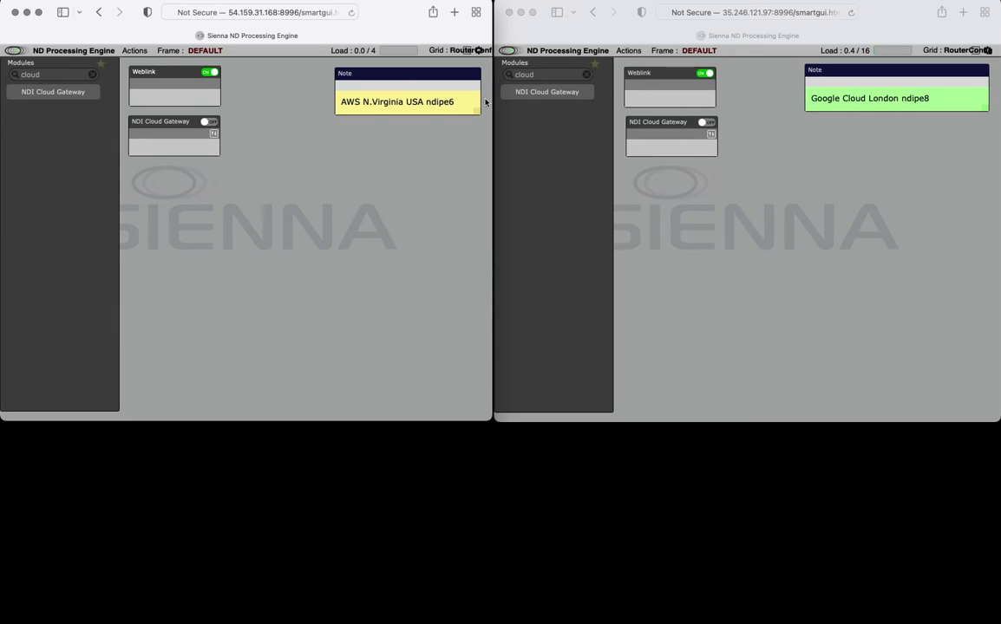
click(212, 124)
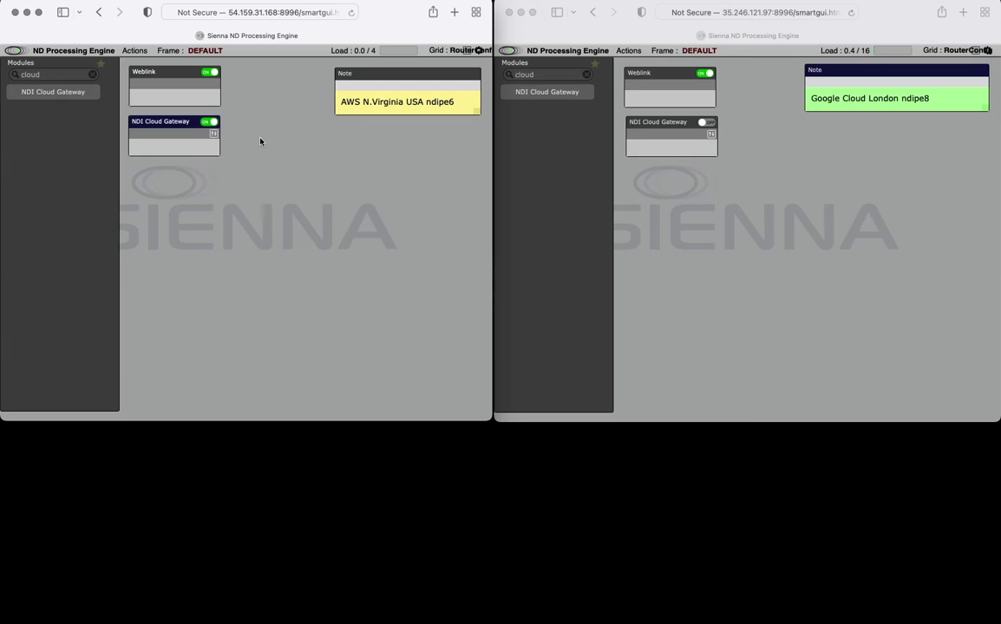
Step: From the AWS gateway's settings, open Global Configuration's ndi.cloud Account Management page
click(214, 135)
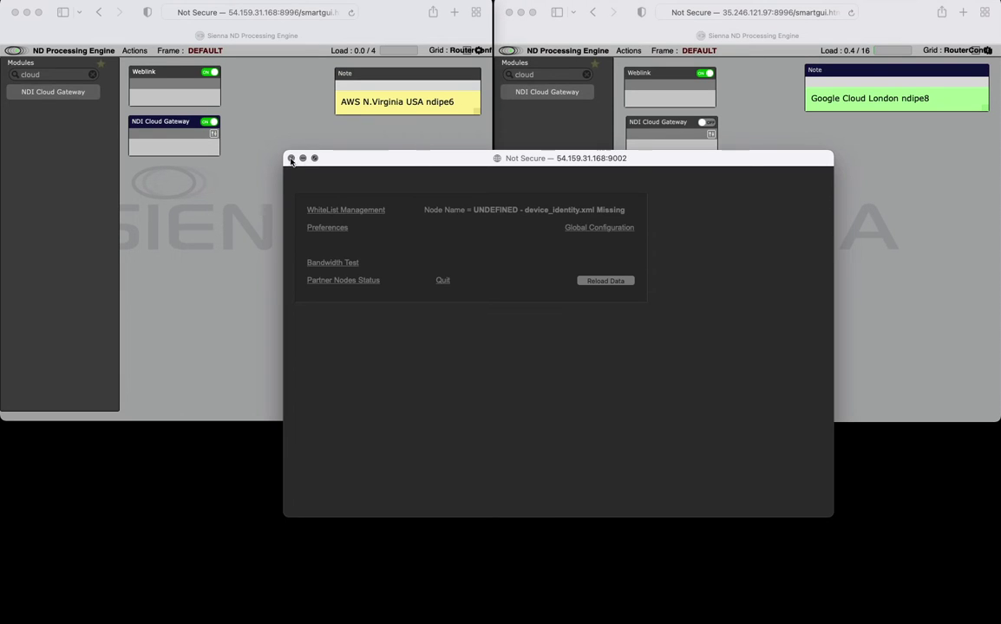
drag(365, 158, 97, 12)
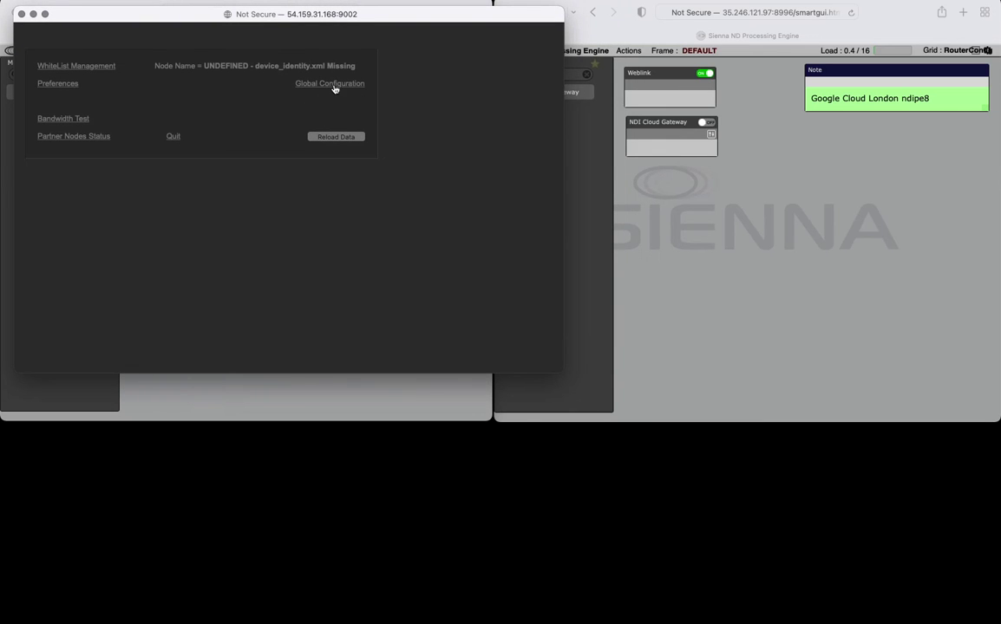
click(333, 90)
drag(346, 35, 243, 19)
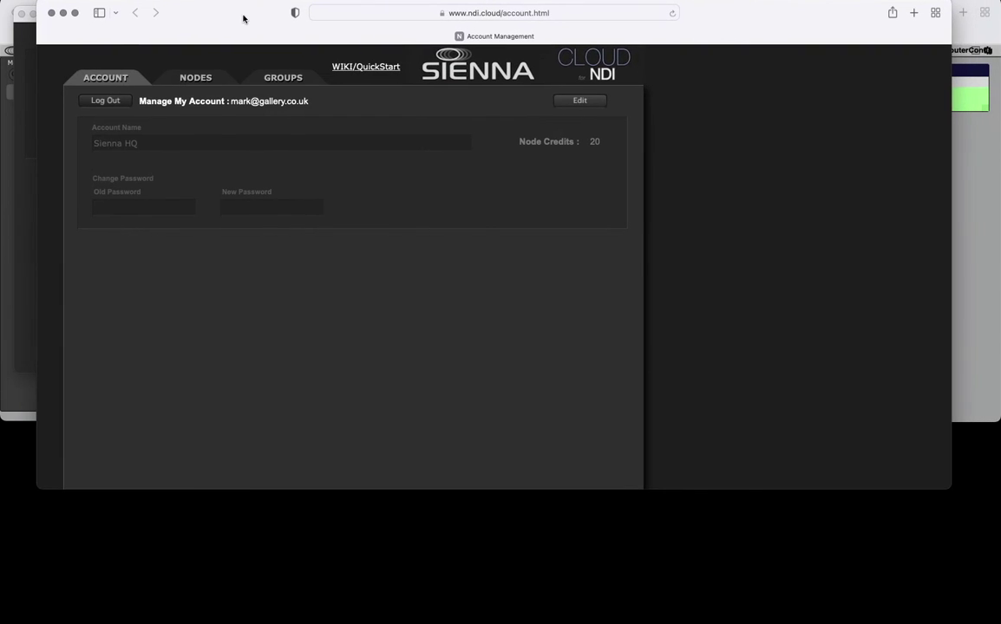
Step: Start a new node named ndipe6 on the NODES tab and copy the AWS engine's IP
click(196, 80)
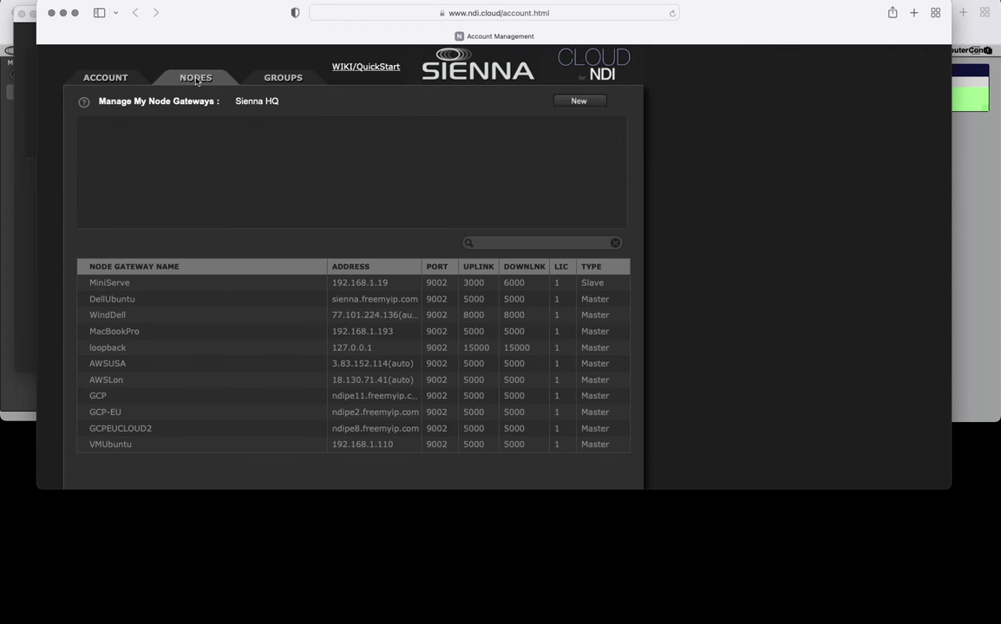
click(578, 101)
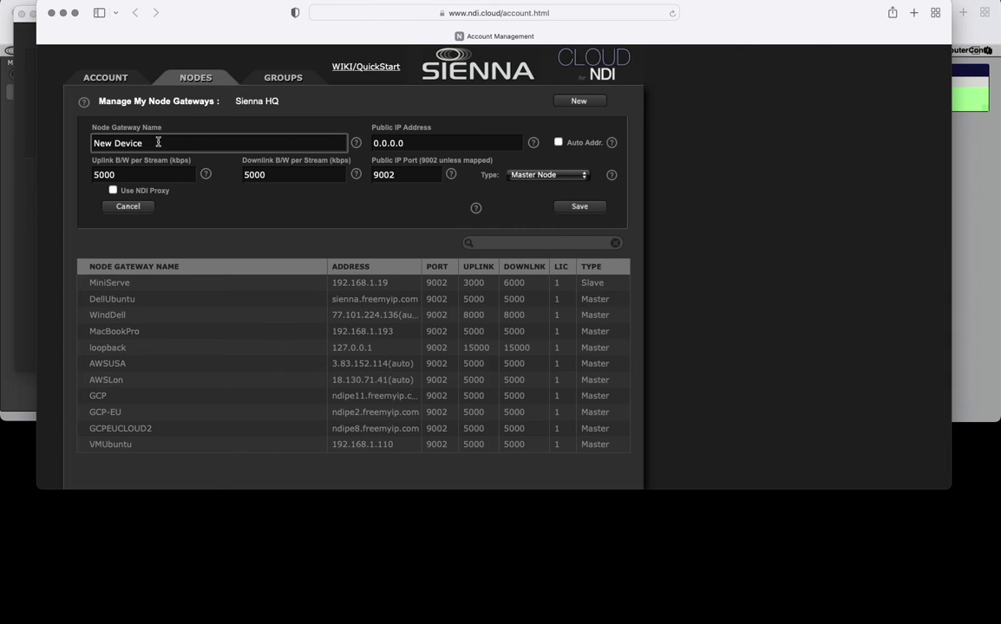
drag(144, 143, 58, 142)
text(ndipe6)
double_click(225, 23)
click(31, 14)
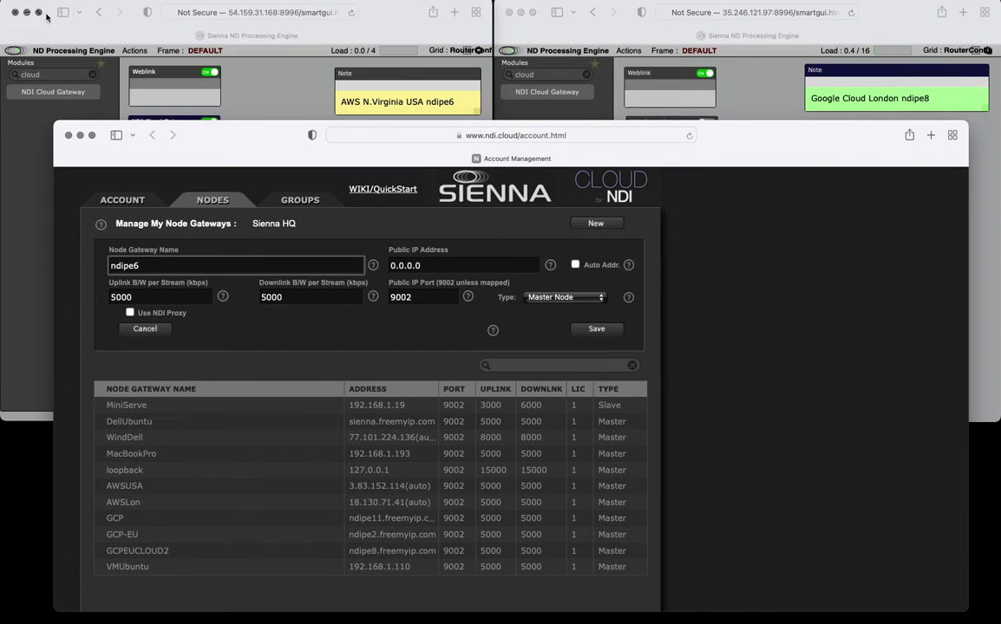
click(228, 13)
click(217, 13)
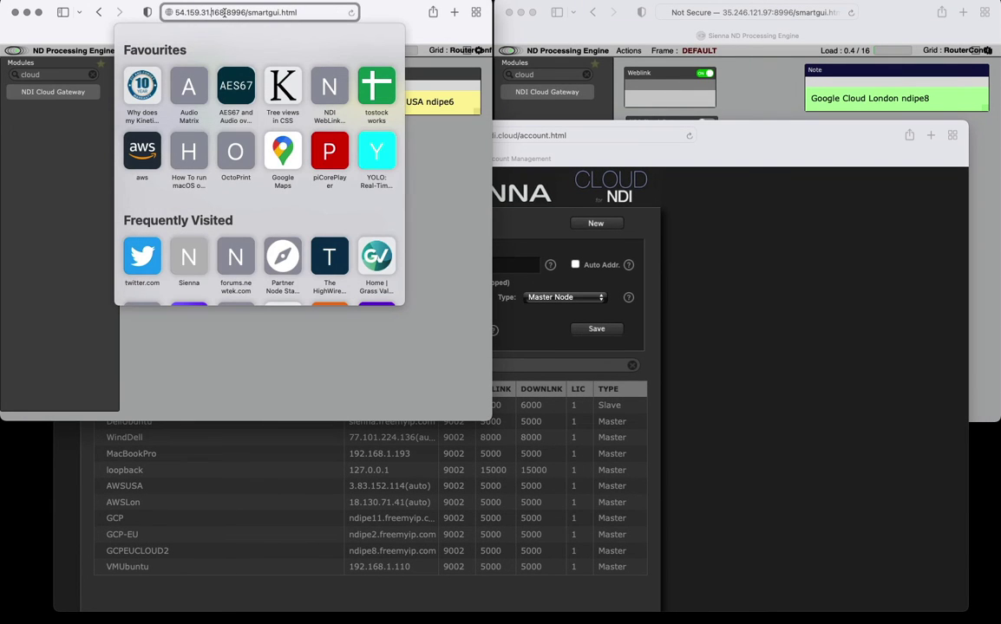
drag(225, 13, 159, 11)
key(super+c)
click(534, 261)
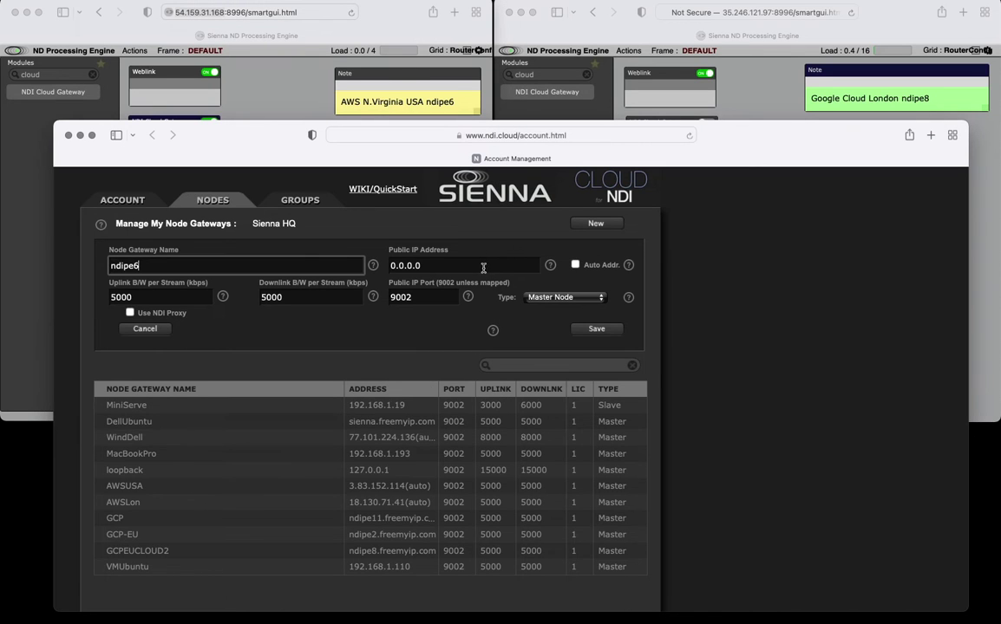
key(super+a)
key(super+v)
drag(420, 266, 391, 266)
key(BackSpace)
scroll(117, 286, down, 1)
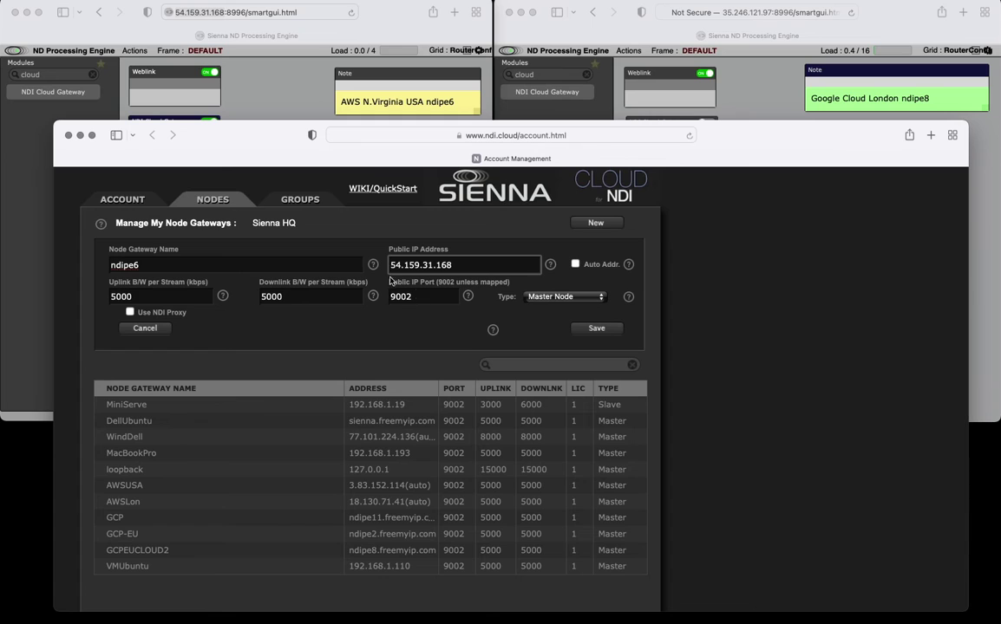
click(597, 328)
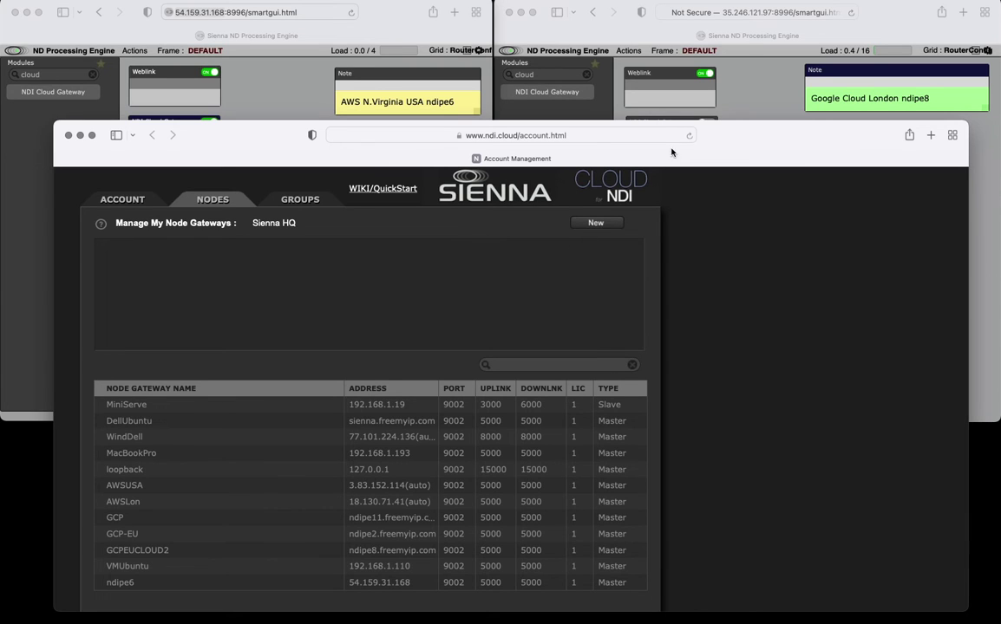
Step: Add a second node ndipe8 with public IP 35.246.121.97 and save it
click(617, 223)
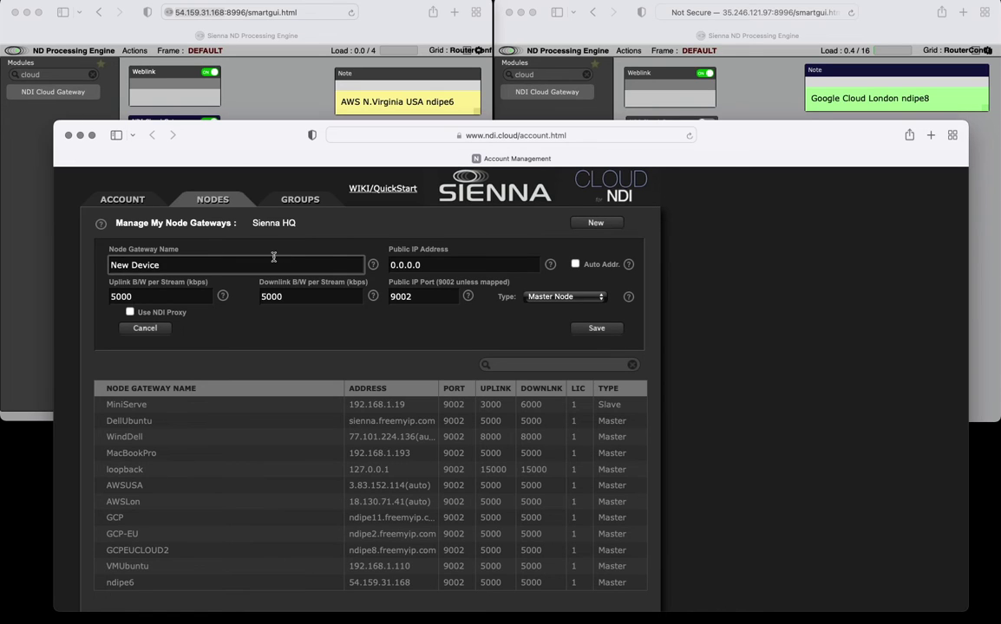
drag(268, 261, 85, 252)
text(ndipe8)
click(724, 48)
click(717, 12)
drag(716, 12, 660, 25)
key(super+c)
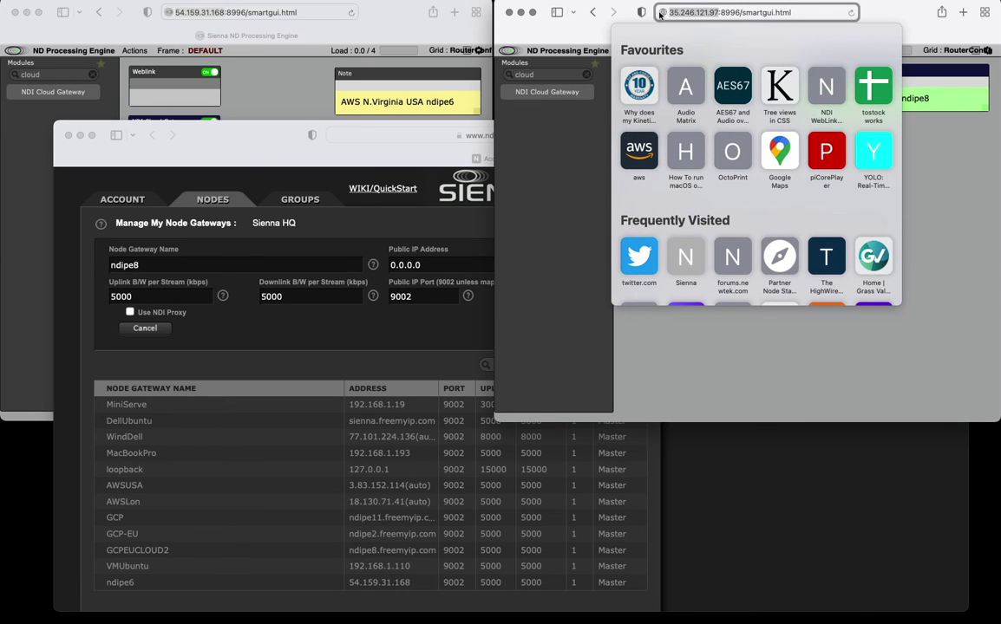
click(438, 248)
double_click(423, 265)
key(super+v)
click(419, 266)
key(BackSpace)
key(BackSpace)
key(BackSpace)
key(BackSpace)
key(BackSpace)
key(BackSpace)
key(BackSpace)
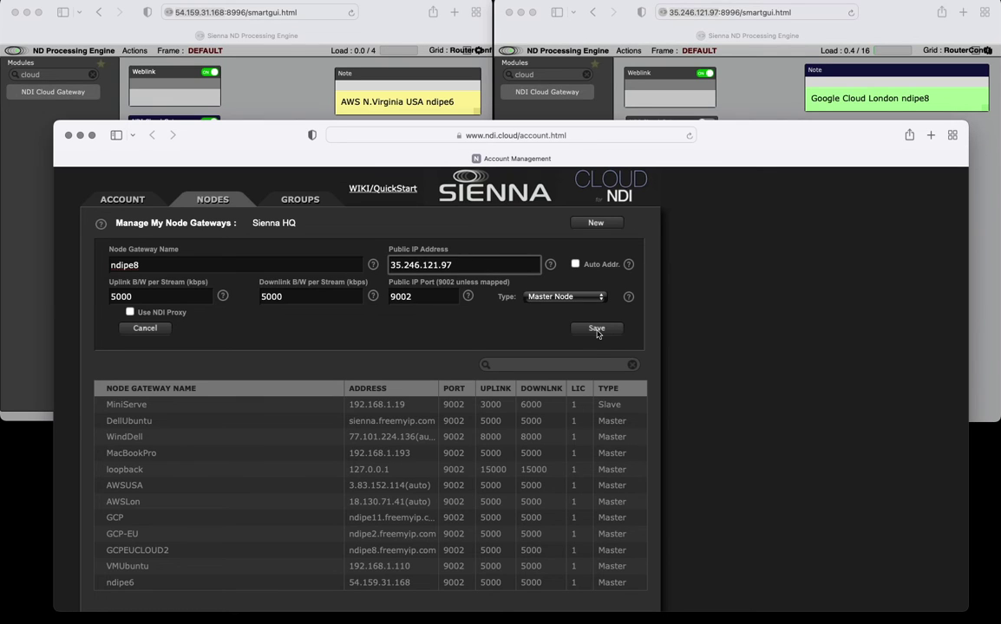
click(598, 331)
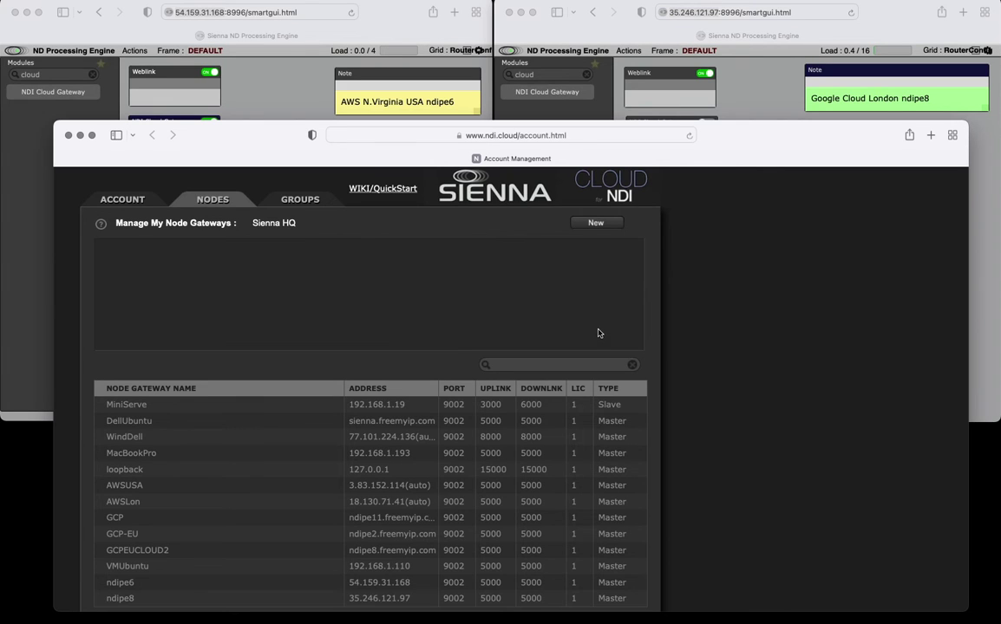
Step: Create a group named transatlantic with smoothing latency 0 and save it
click(286, 198)
click(594, 222)
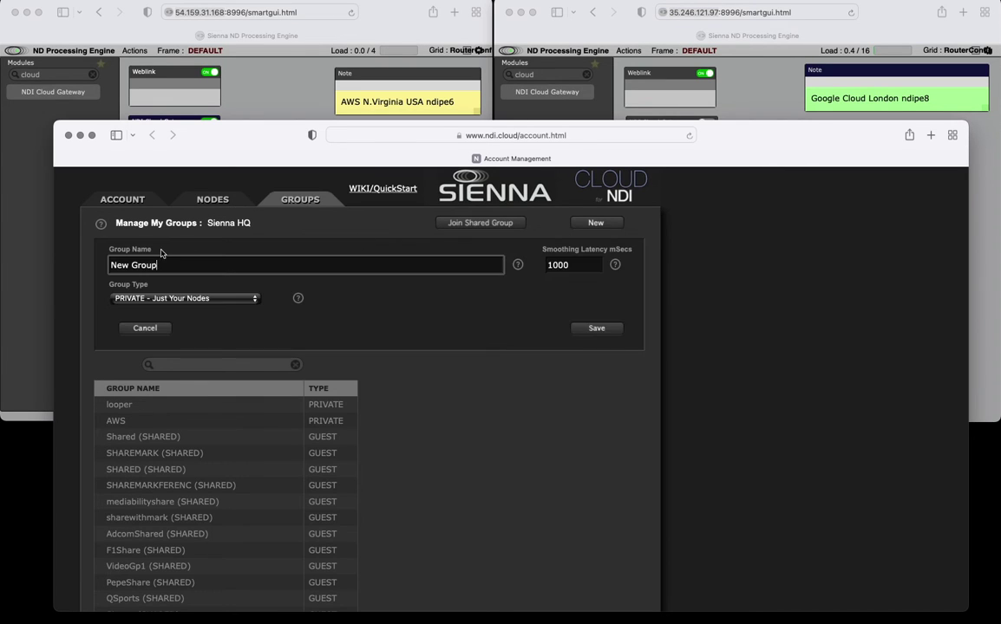
double_click(163, 263)
key(super+a)
text(trn)
key(Tab)
text(0)
click(593, 329)
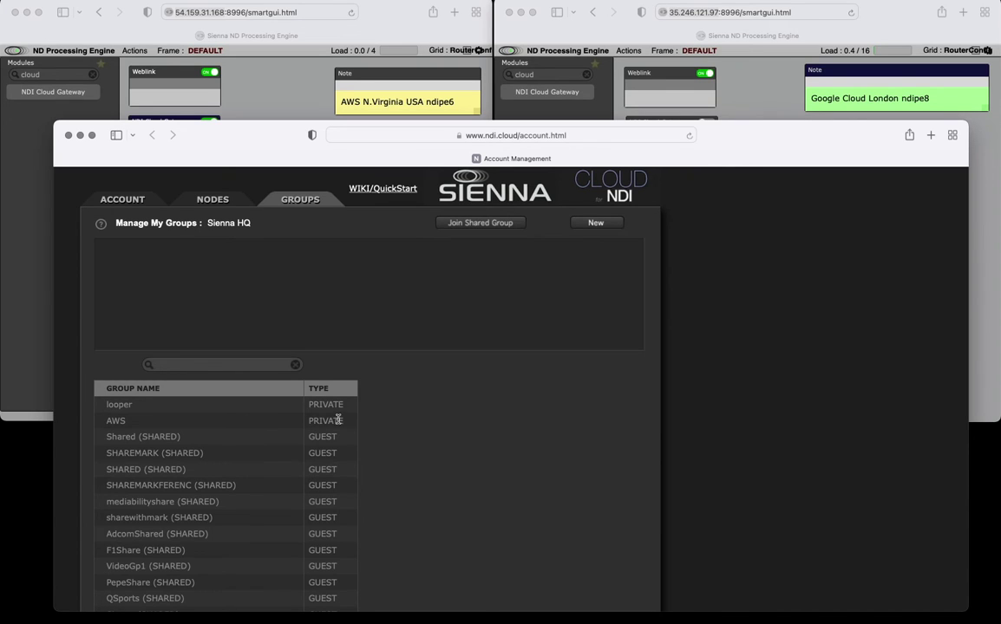
Step: Tick In Grp for ndipe6 and ndipe8 in the transatlantic group
scroll(232, 424, down, 5)
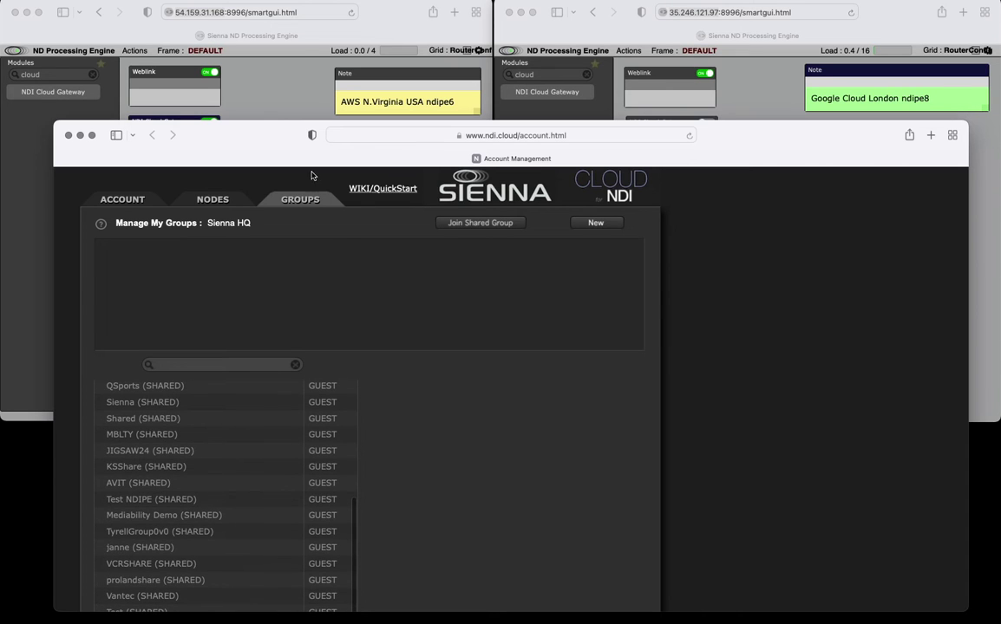
drag(236, 125, 236, 57)
scroll(462, 471, down, 3)
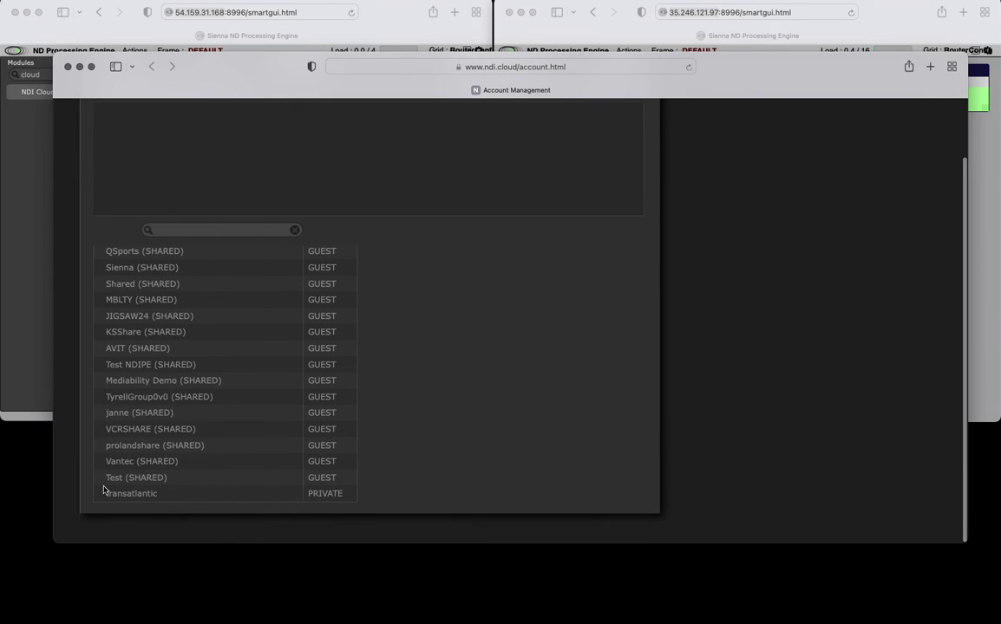
click(133, 494)
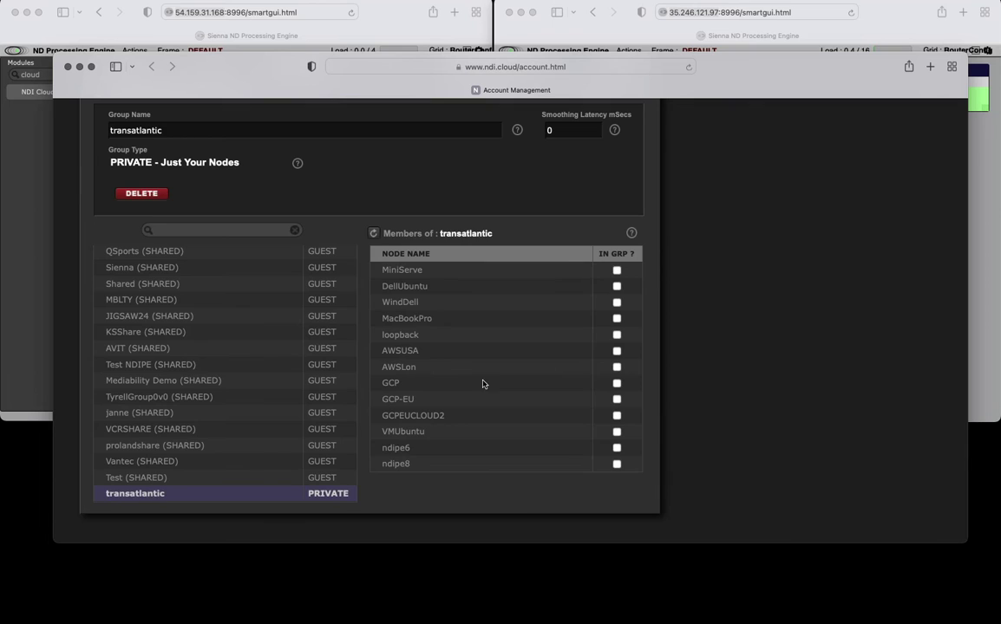
click(616, 448)
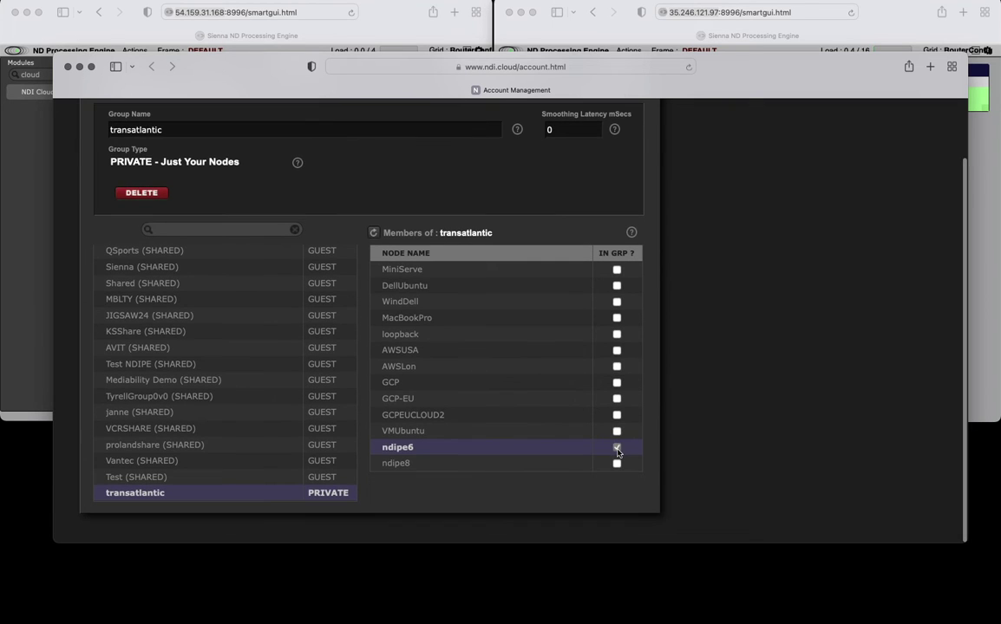
click(616, 464)
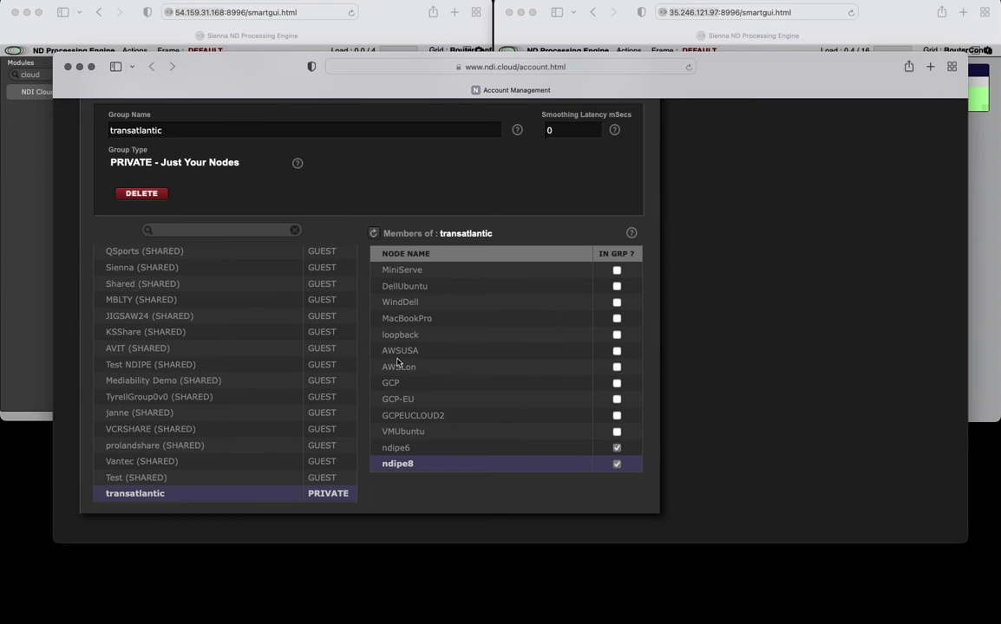
scroll(463, 349, up, 2)
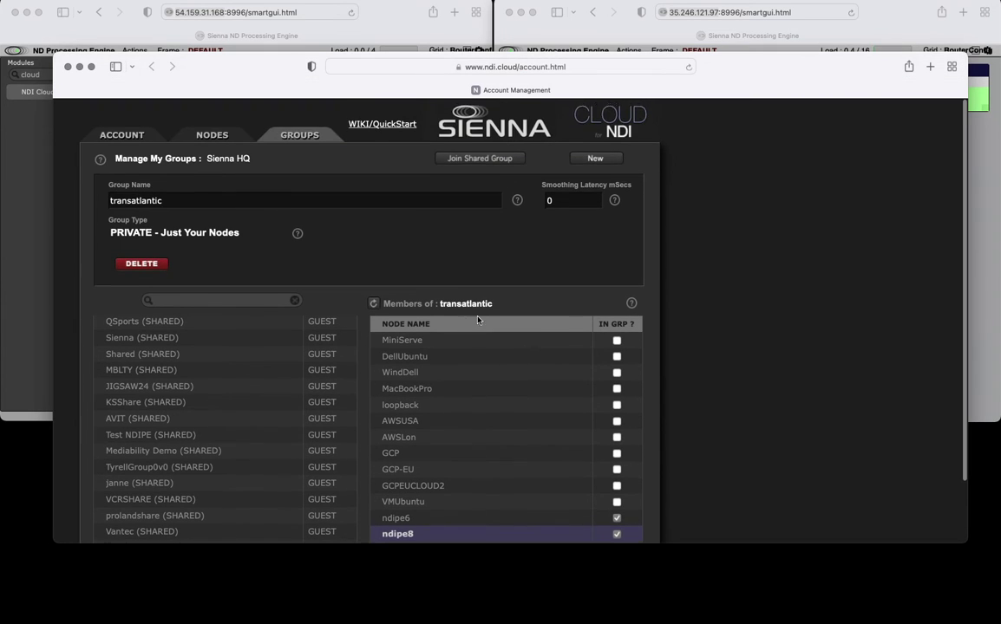
scroll(516, 375, down, 2)
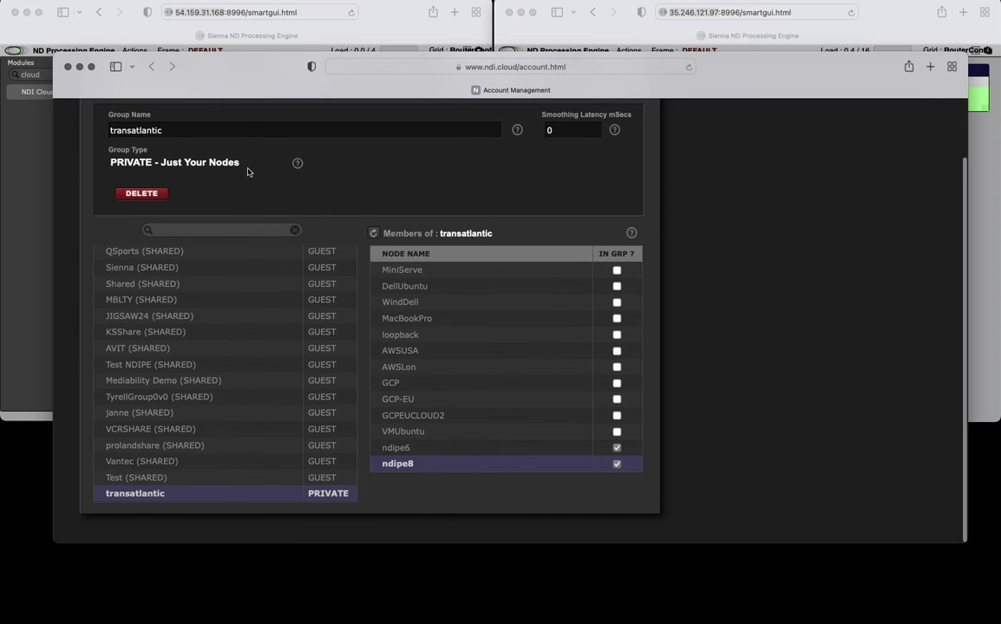
scroll(493, 475, up, 2)
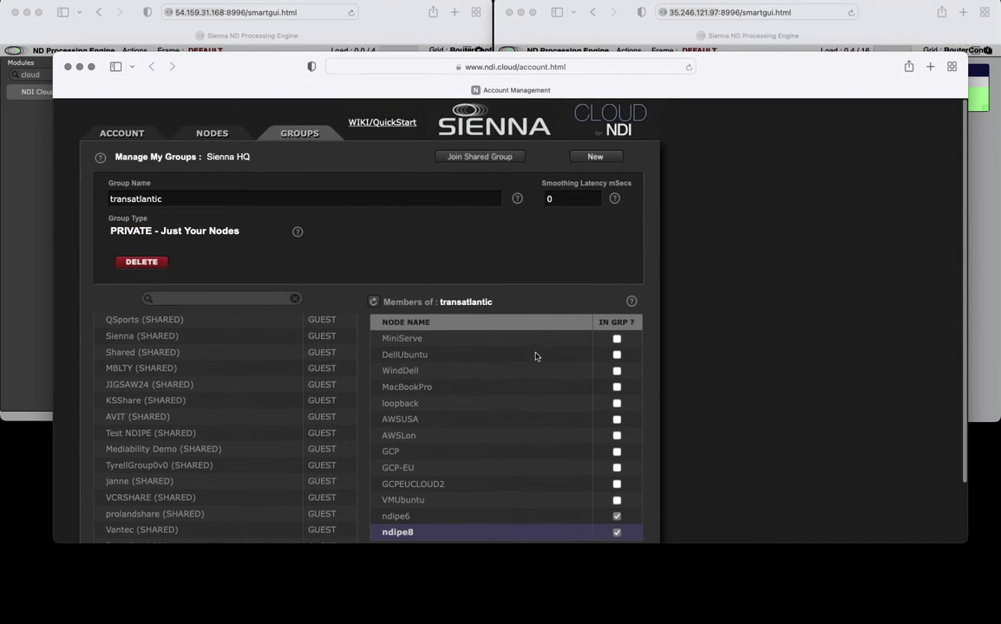
scroll(261, 542, down, 2)
scroll(588, 332, up, 2)
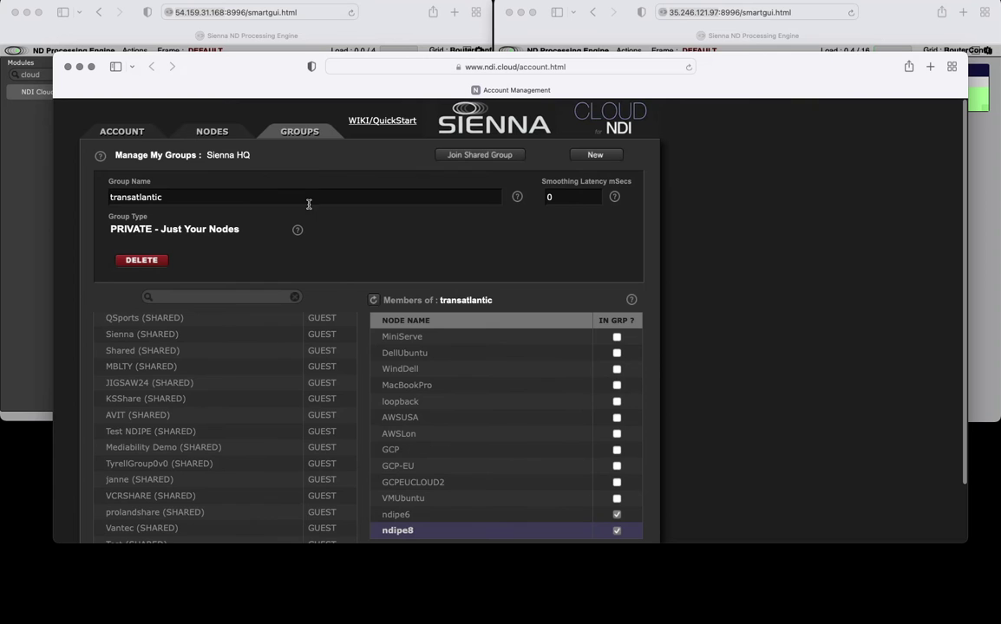
click(208, 139)
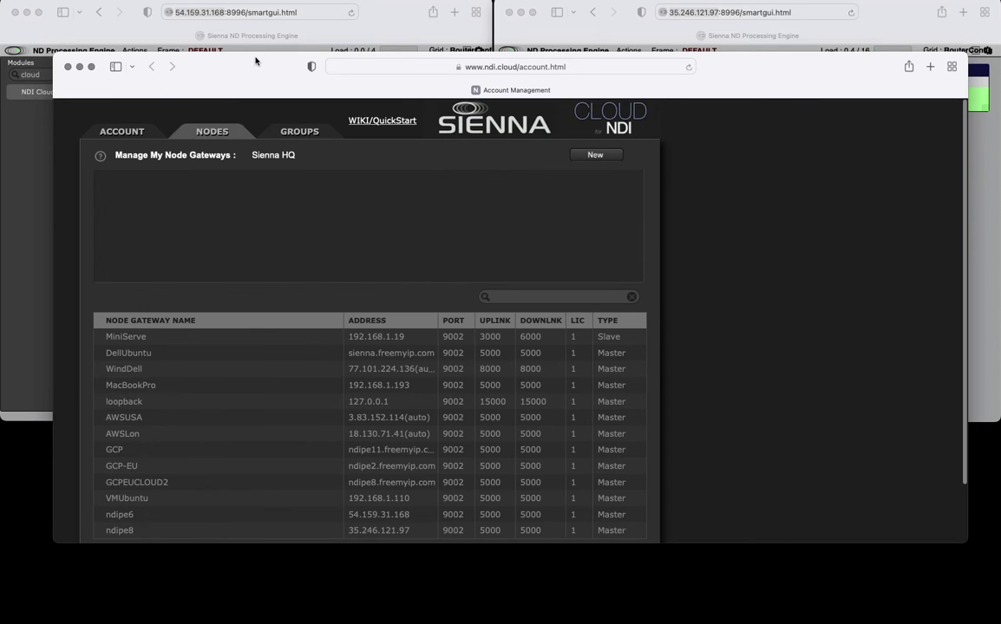
drag(255, 63, 306, 99)
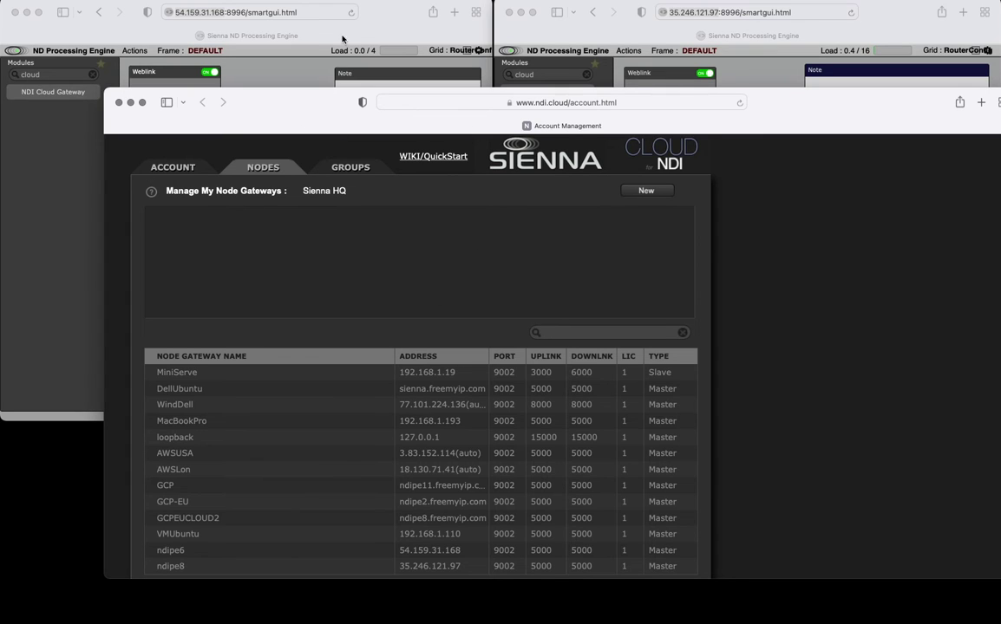
scroll(270, 281, down, 2)
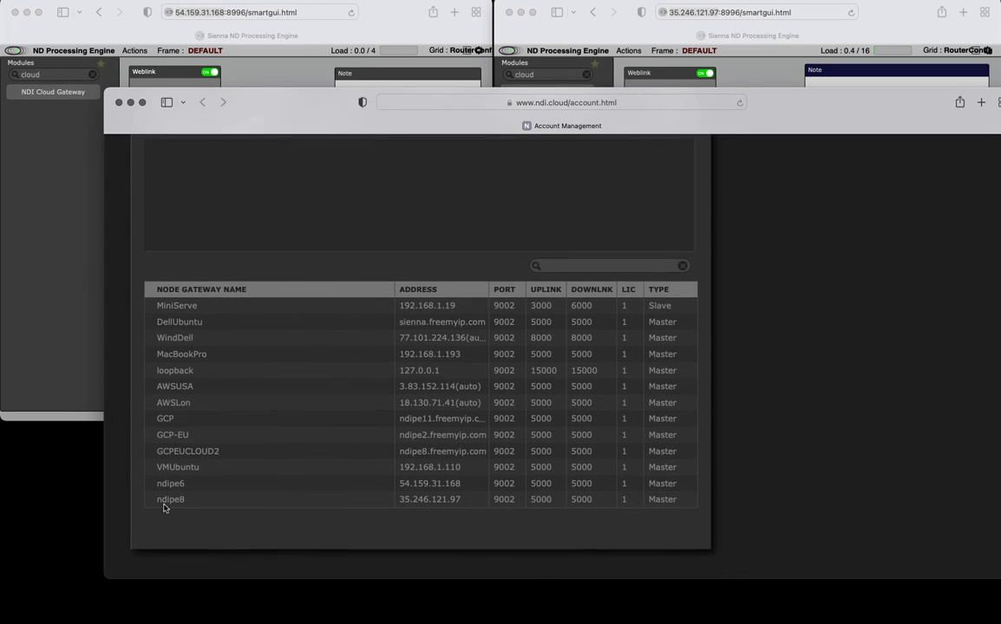
Step: Copy the ndipe6 node's Download Device URL from the cloud portal
click(234, 485)
scroll(286, 487, up, 2)
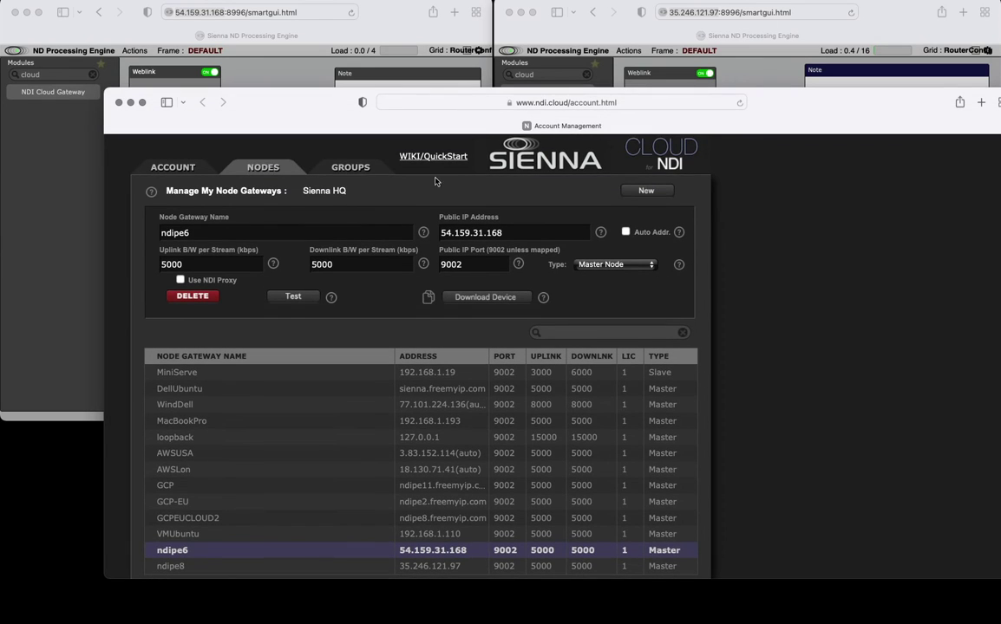
click(429, 297)
right_click(507, 337)
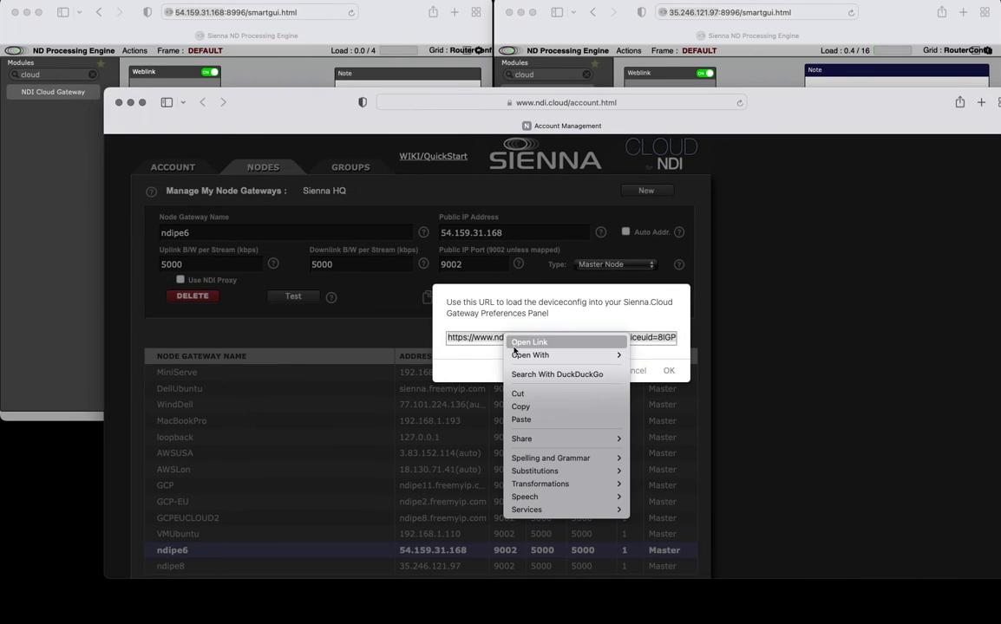
click(520, 407)
click(667, 371)
Step: Paste the URL into the AWS gateway's Preferences > Identity and install the ndipe6 identity
click(97, 146)
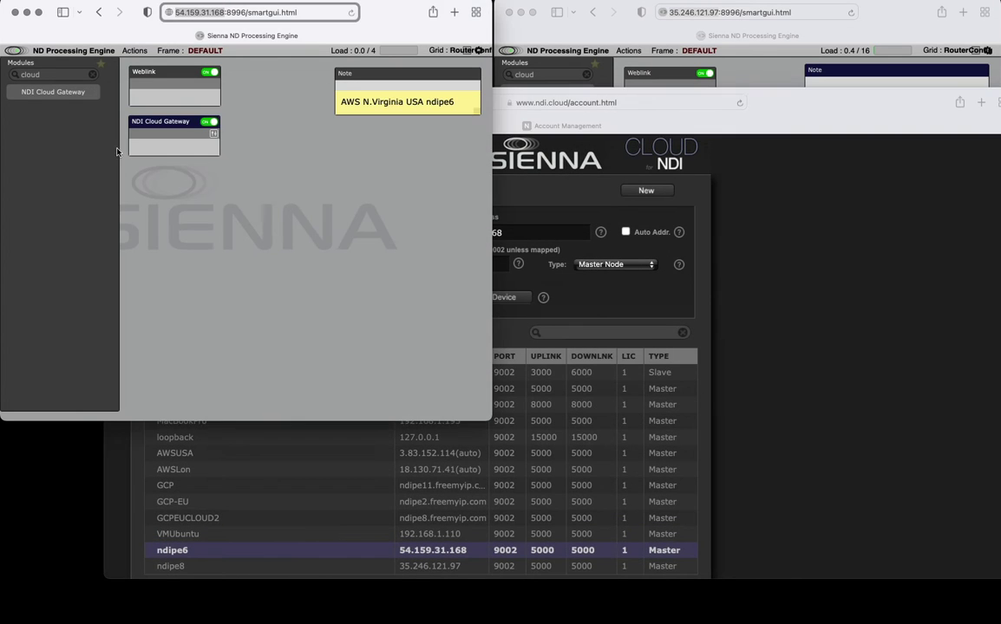
click(206, 131)
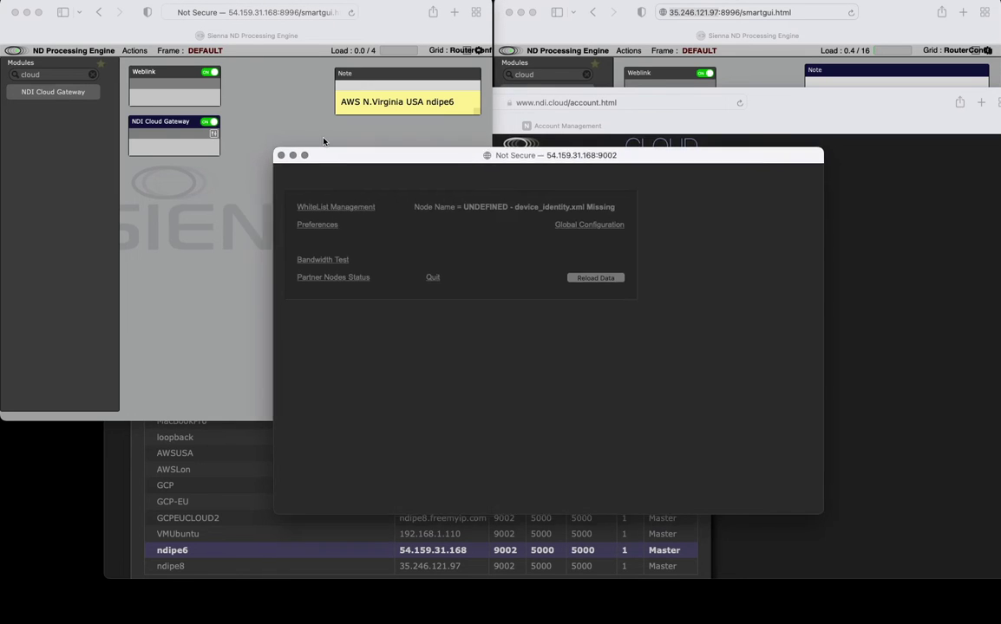
click(104, 124)
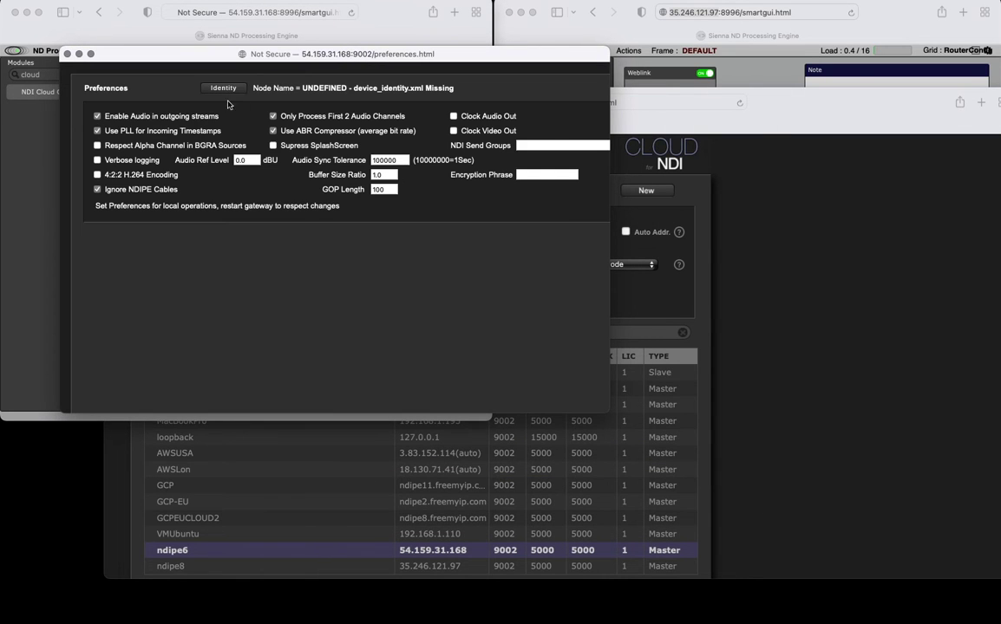
click(212, 87)
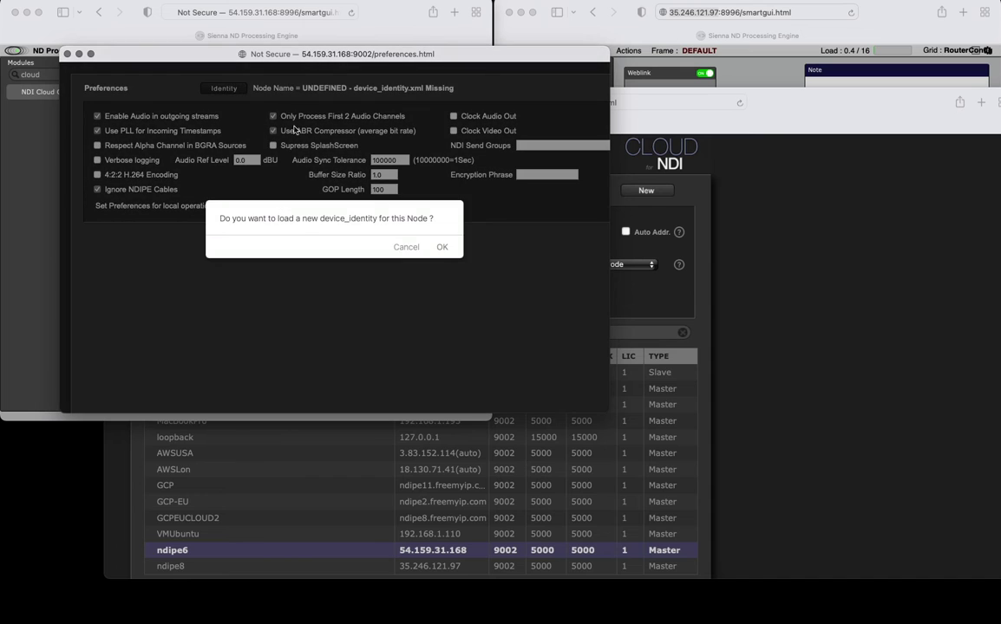
click(432, 250)
right_click(297, 227)
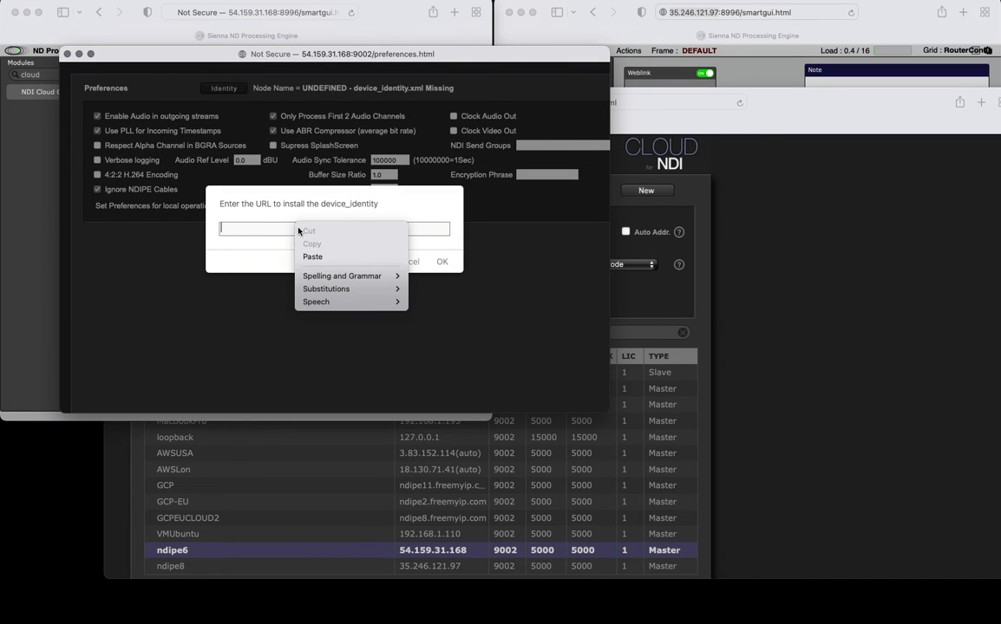
click(363, 258)
click(440, 261)
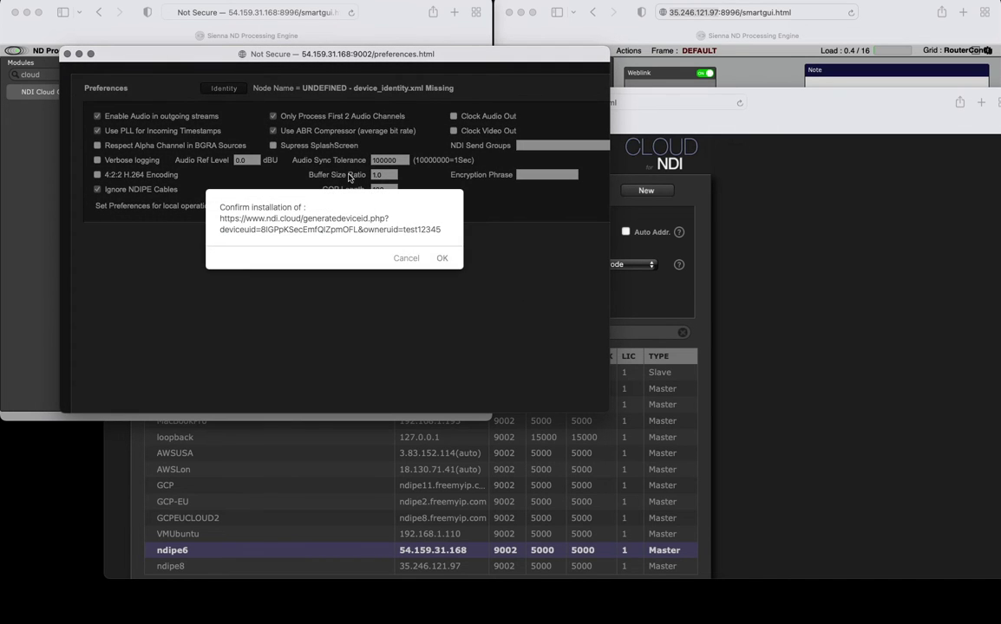
click(442, 260)
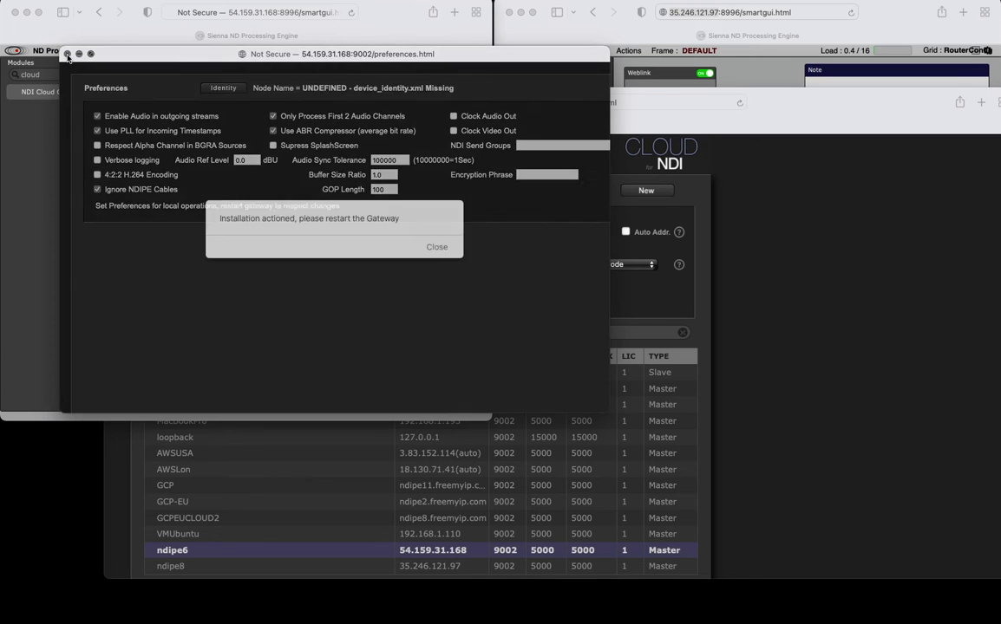
click(67, 54)
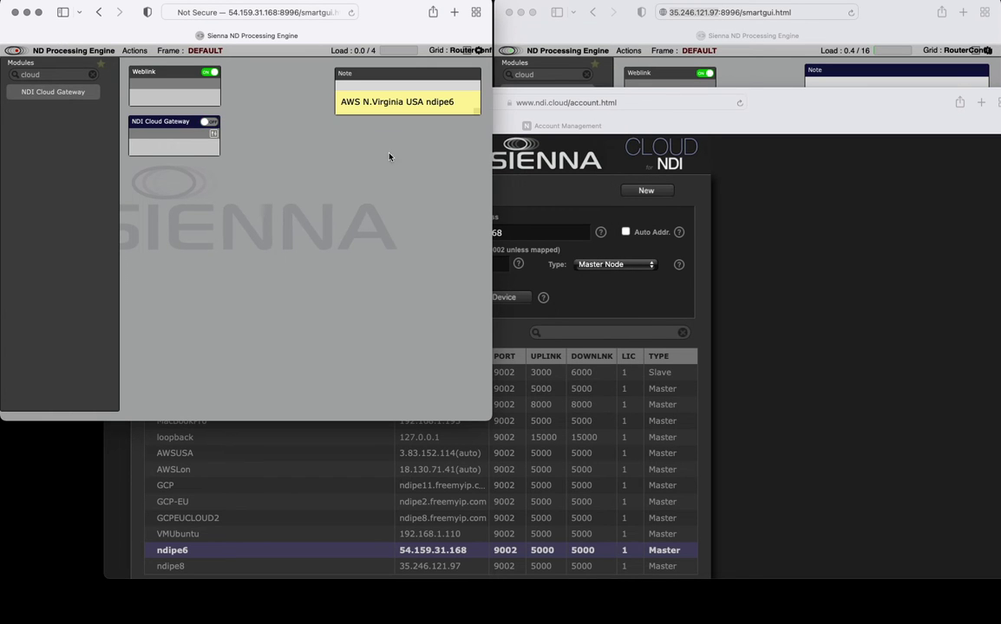
Step: Copy the ndipe8 node's Download Device URL from the cloud portal
click(734, 339)
click(214, 566)
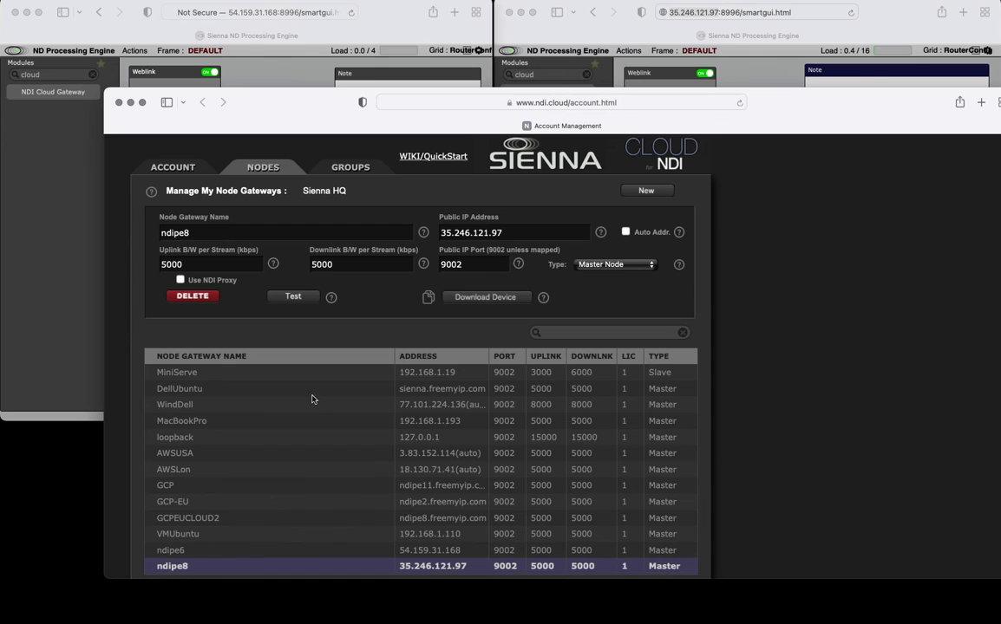
click(477, 296)
right_click(492, 344)
click(604, 338)
click(668, 370)
click(727, 78)
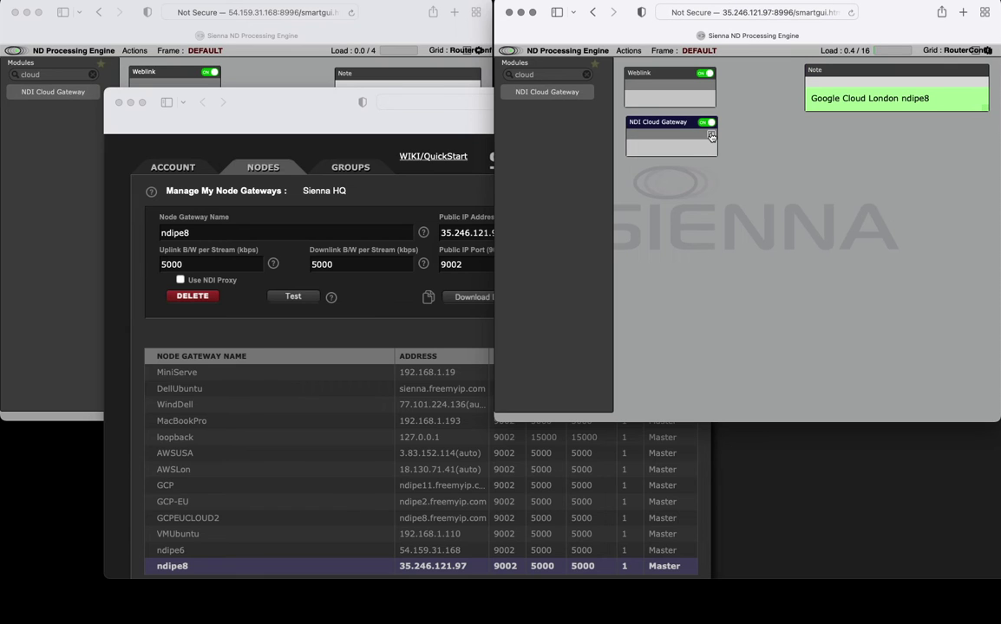
click(711, 136)
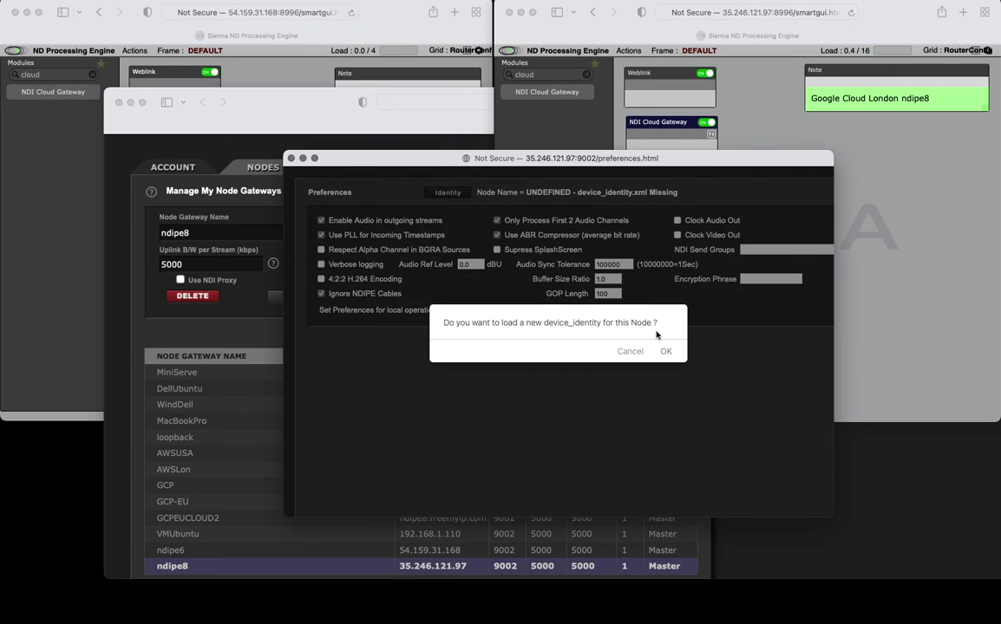
click(666, 352)
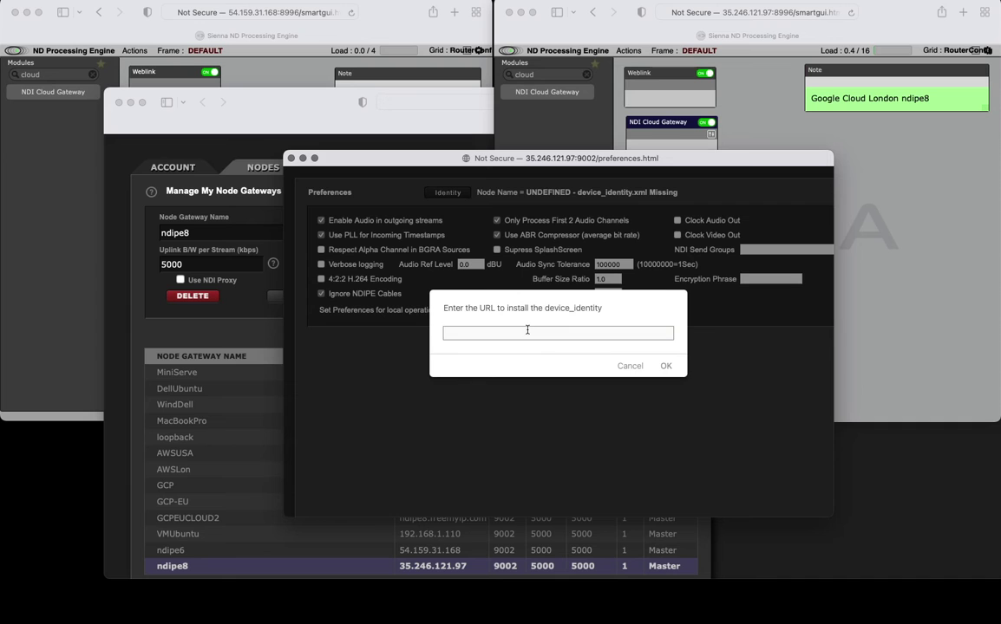
key(super+v)
click(664, 365)
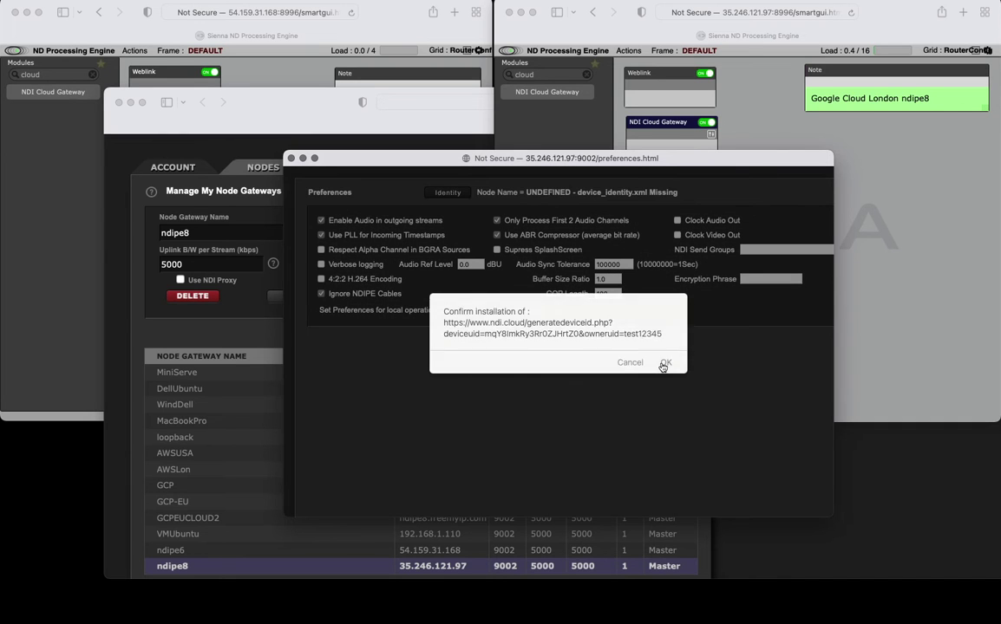
click(666, 365)
click(662, 415)
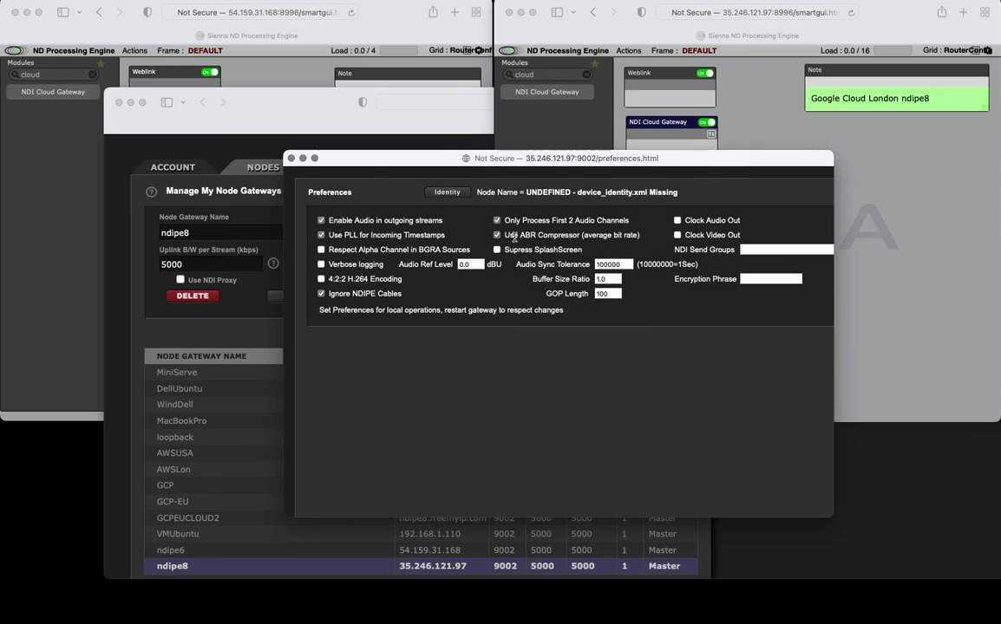
click(292, 158)
Step: Close the portal window and toggle the AWS and London NDI Cloud Gateways back on
click(119, 102)
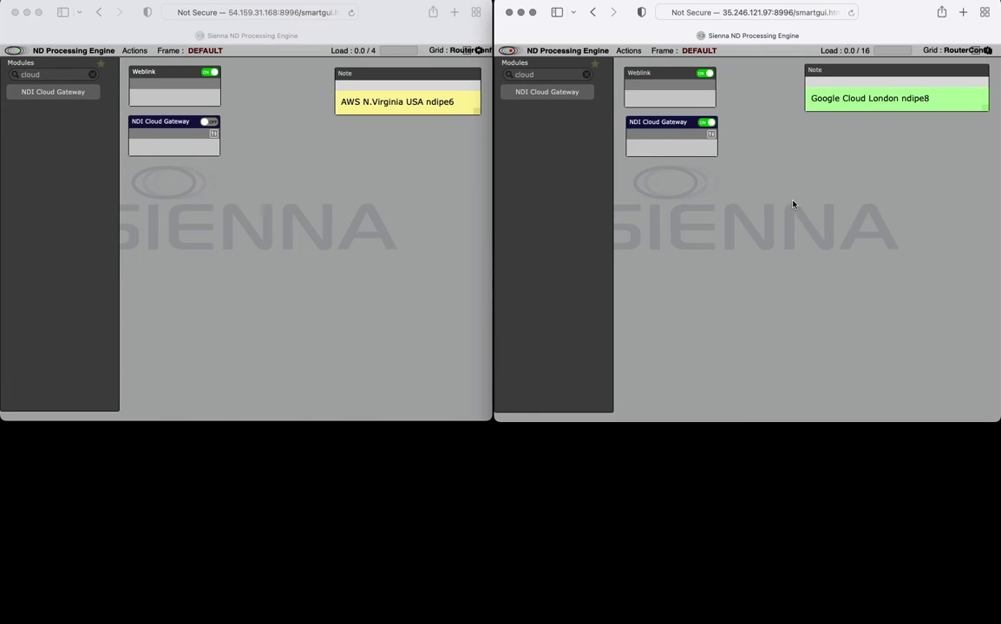
click(708, 124)
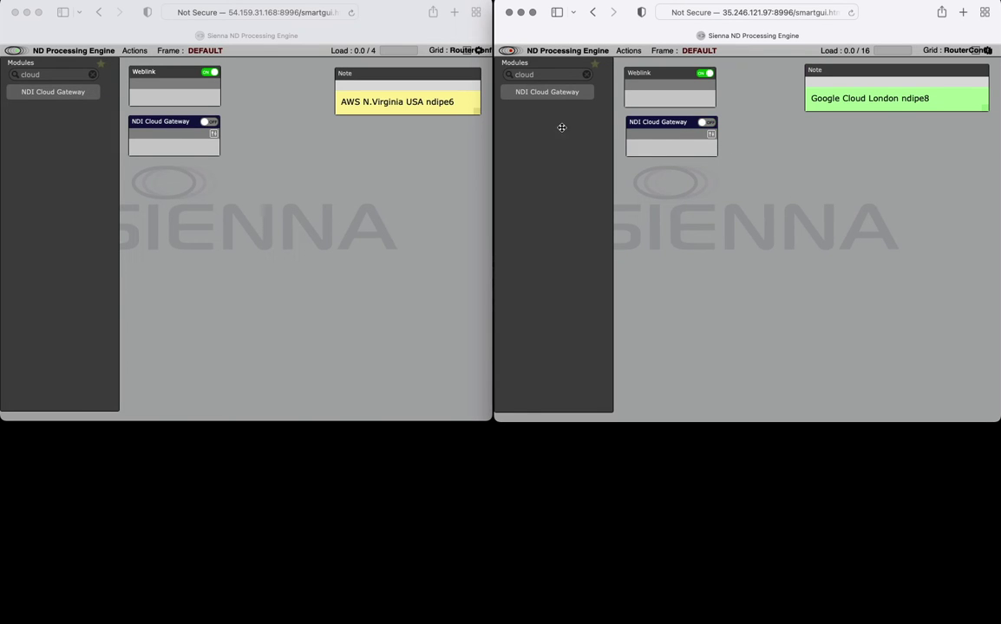
click(211, 124)
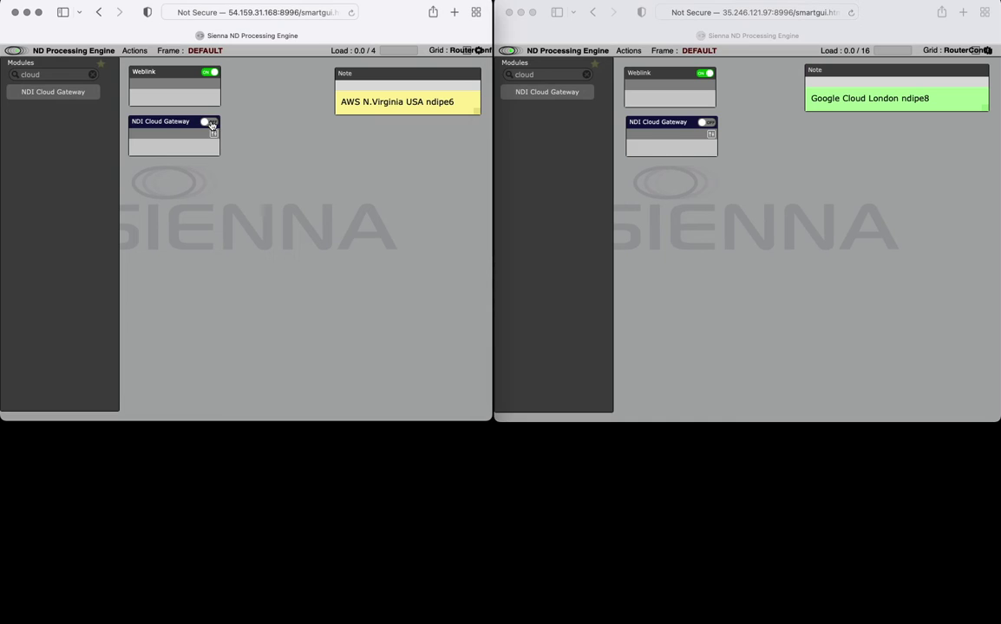
click(710, 127)
click(710, 127)
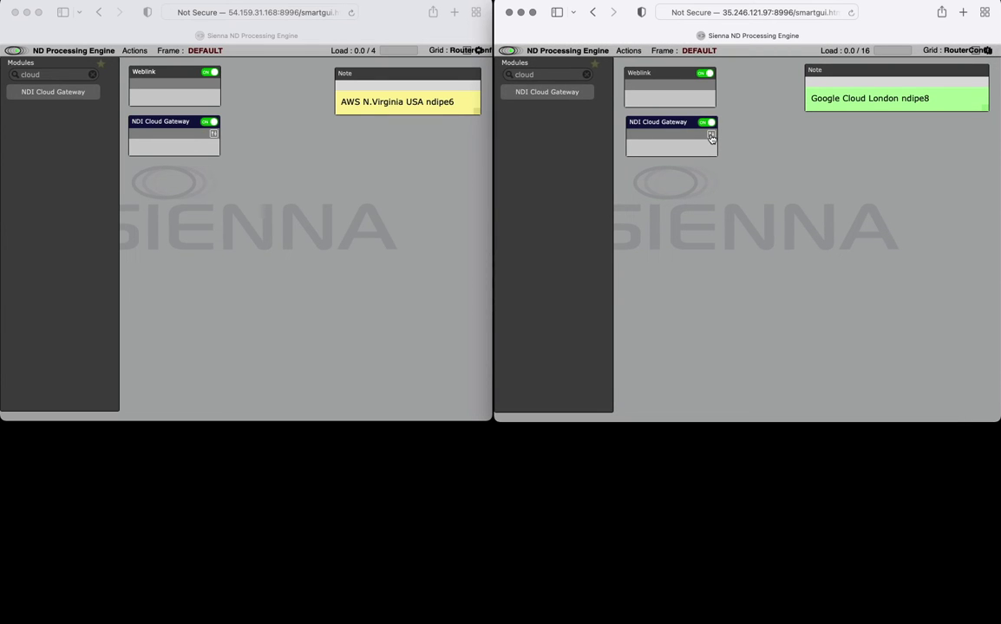
click(711, 137)
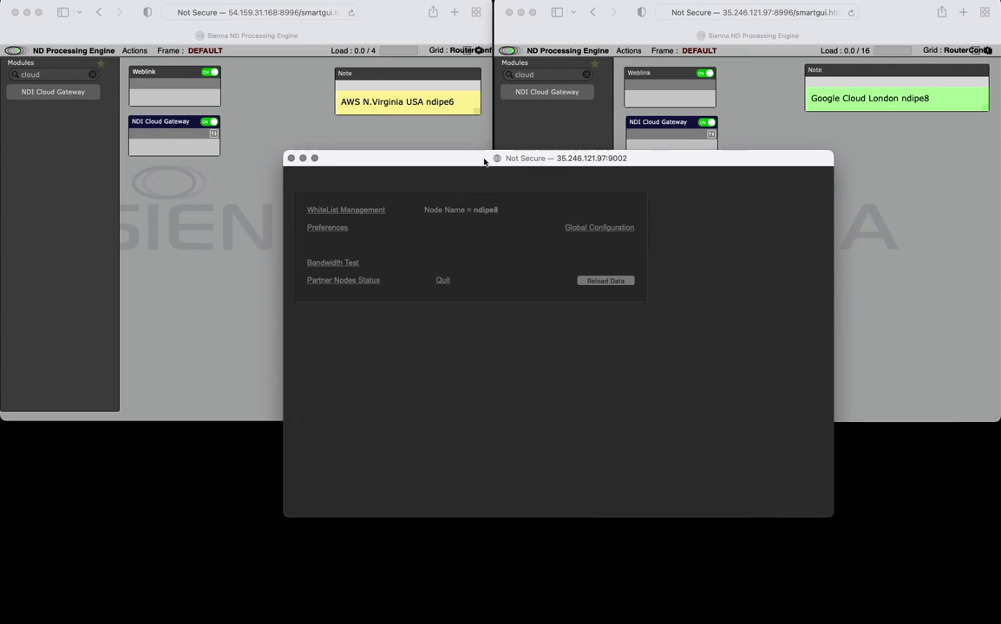
drag(435, 149, 331, 112)
click(295, 224)
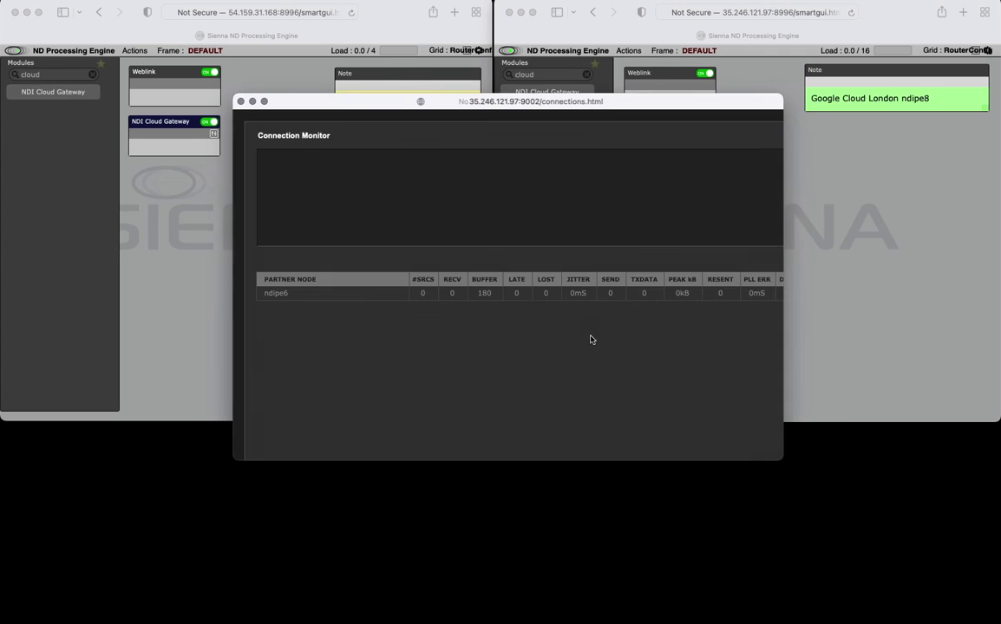
drag(779, 459, 941, 401)
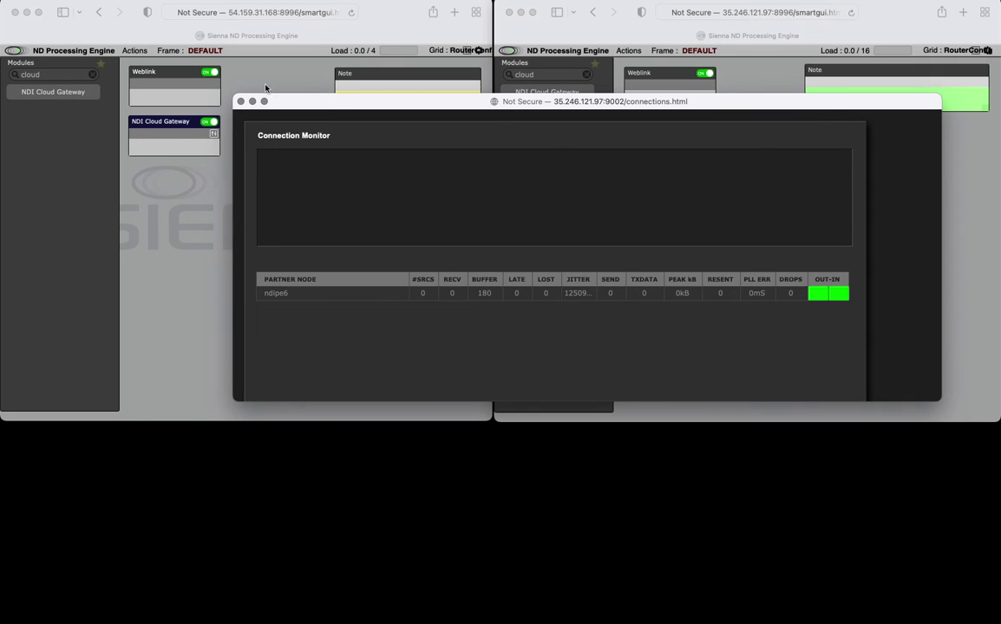
click(240, 102)
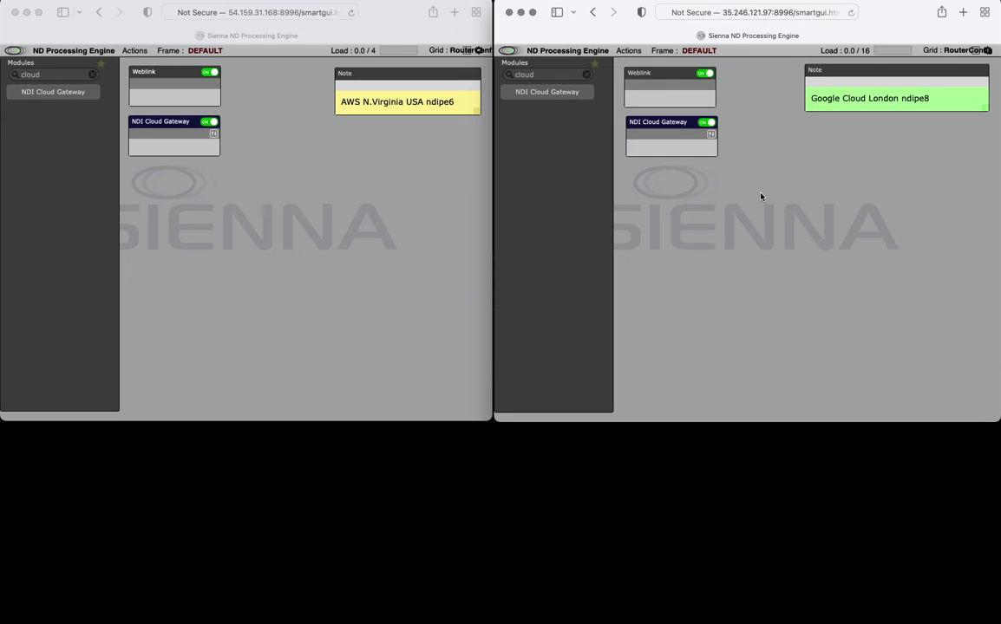
Step: Search 'sign' and add a Signal Generator to both the AWS and London canvases
click(341, 190)
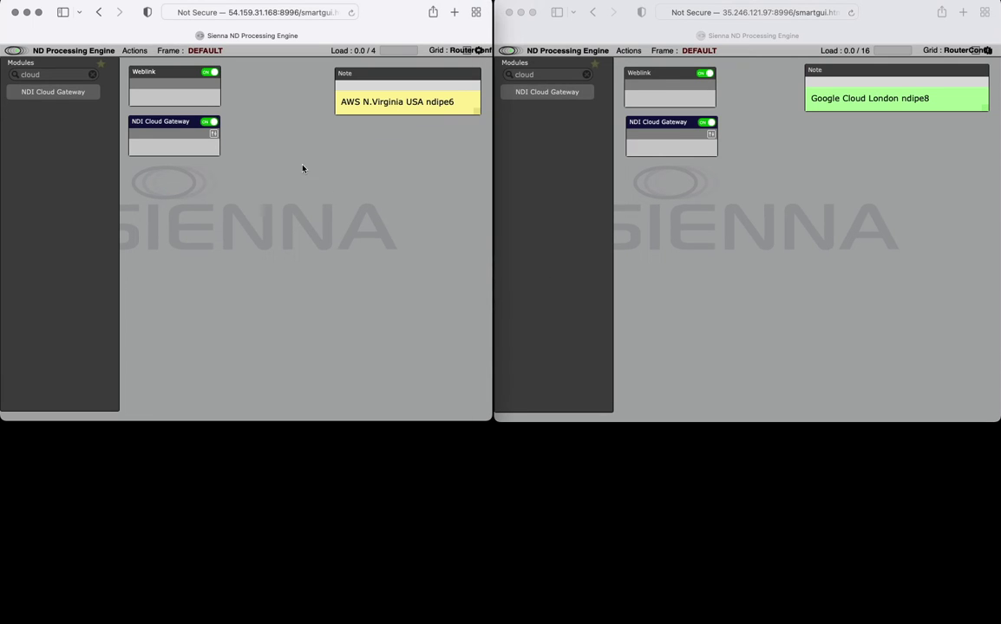
click(586, 76)
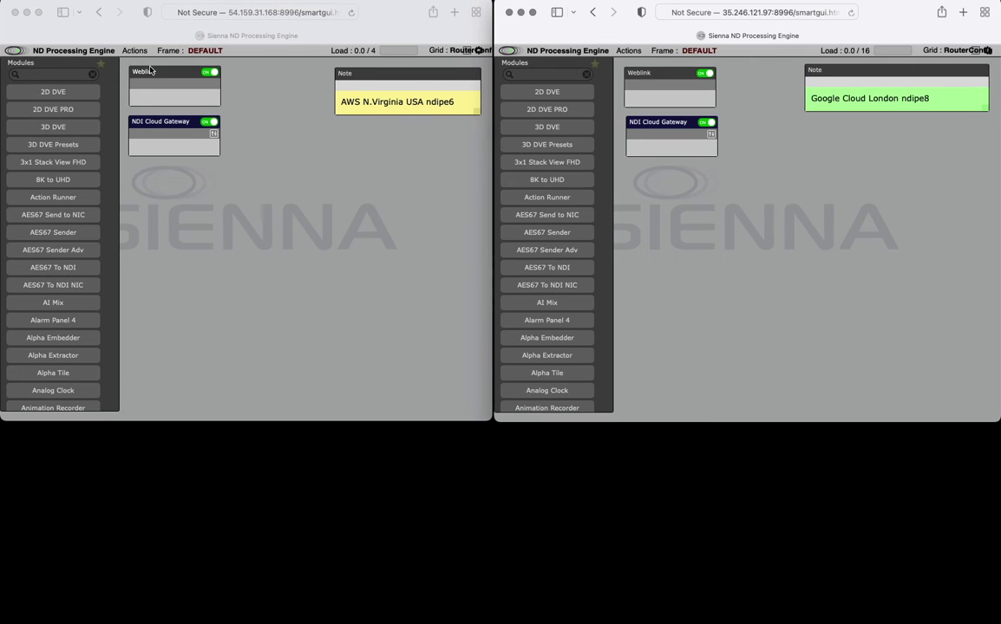
click(29, 75)
text(sign)
drag(47, 95, 118, 93)
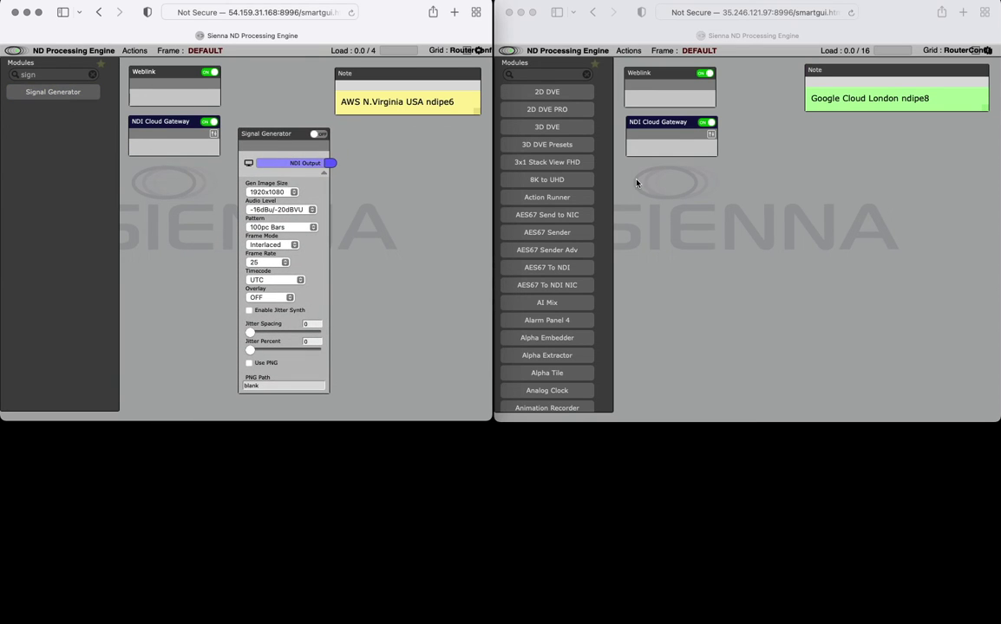
click(533, 74)
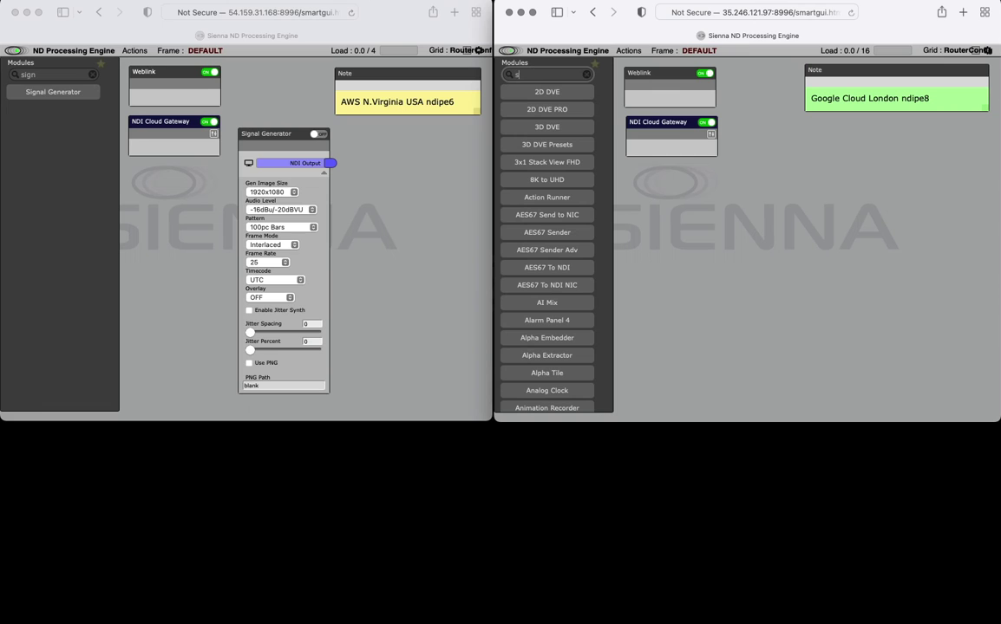
text(sign)
drag(538, 92, 745, 130)
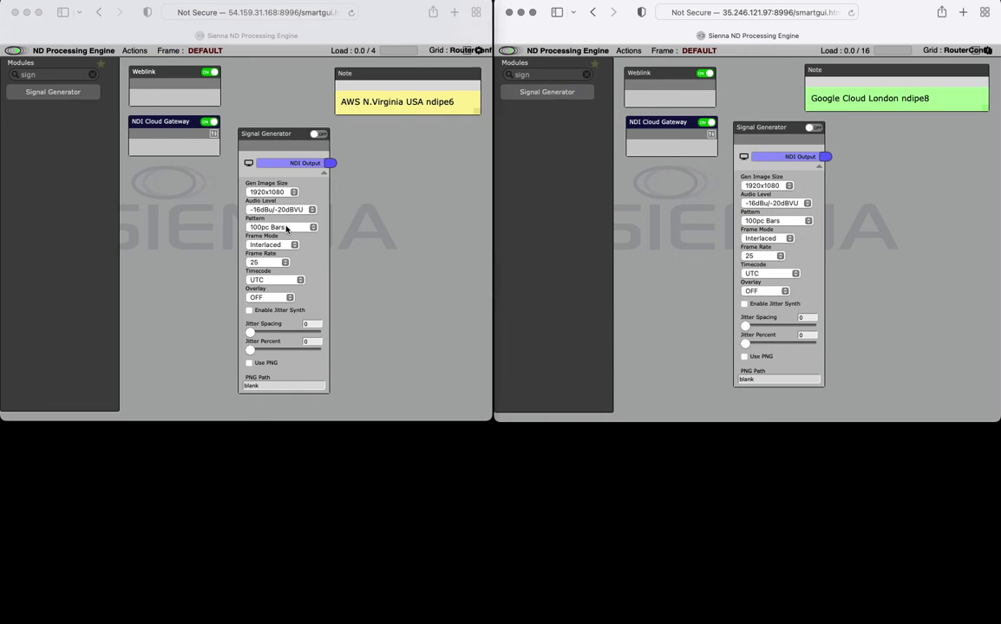
Step: Set the AWS generator pattern to Bounce and the London generator to Pan
click(287, 229)
click(287, 228)
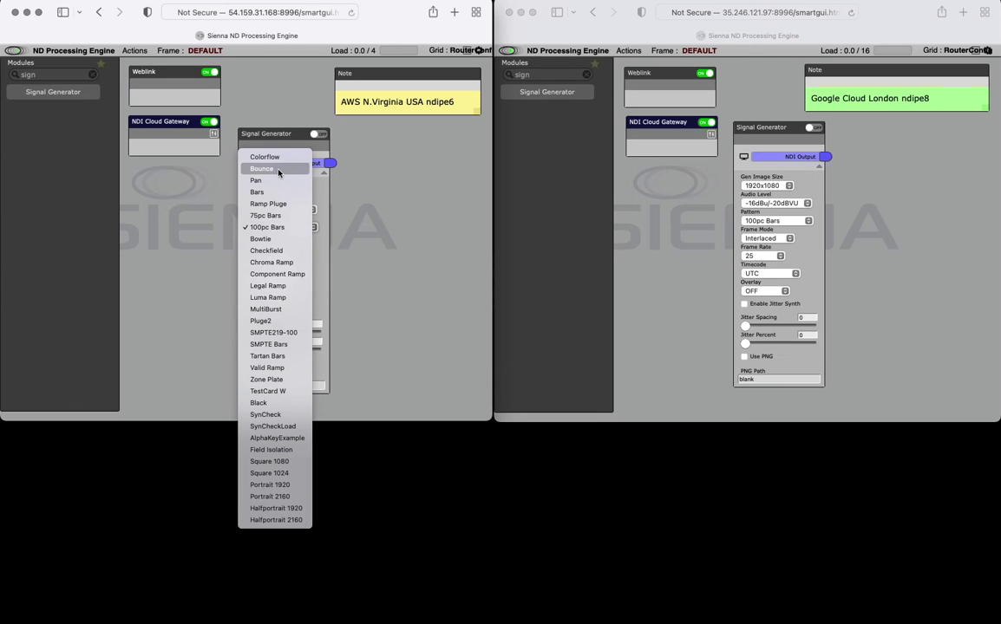
click(268, 164)
click(763, 223)
click(764, 223)
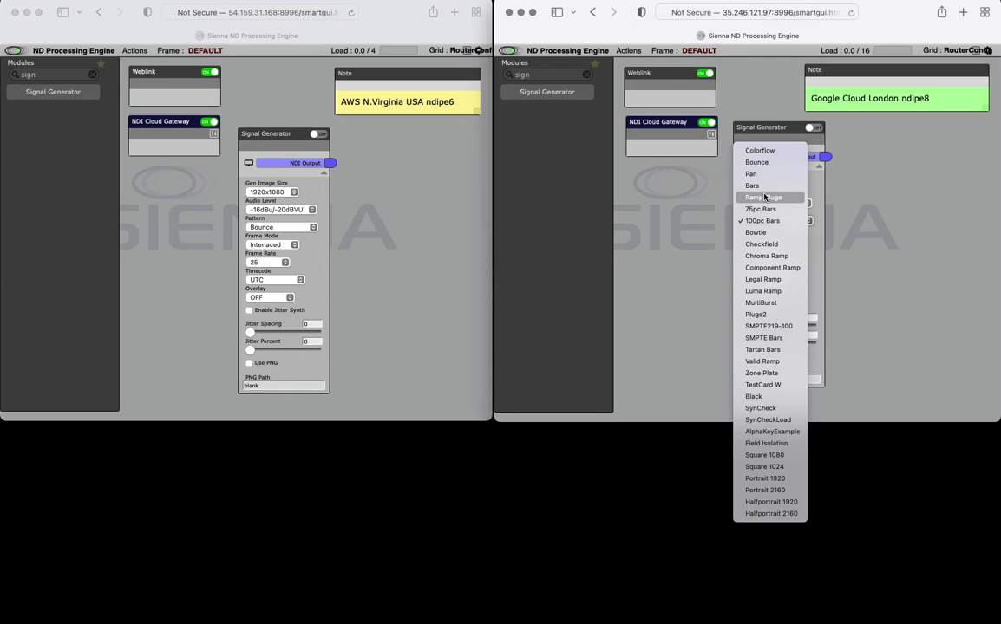
click(208, 156)
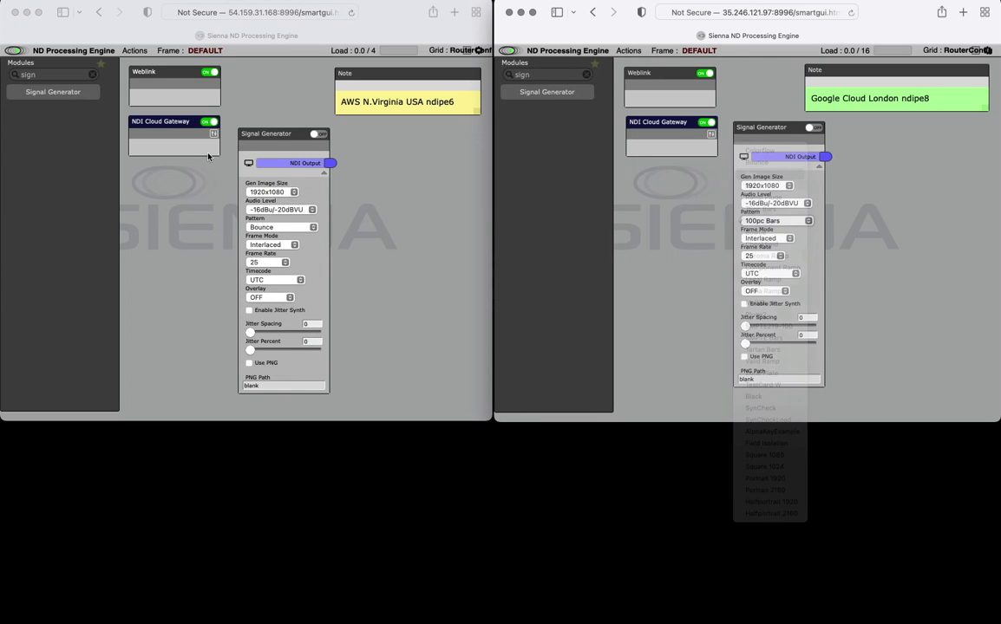
click(86, 70)
click(91, 75)
Step: Wire an NDI Destination named USASG to the AWS Signal Generator and switch it on
text(dest)
drag(52, 109, 354, 180)
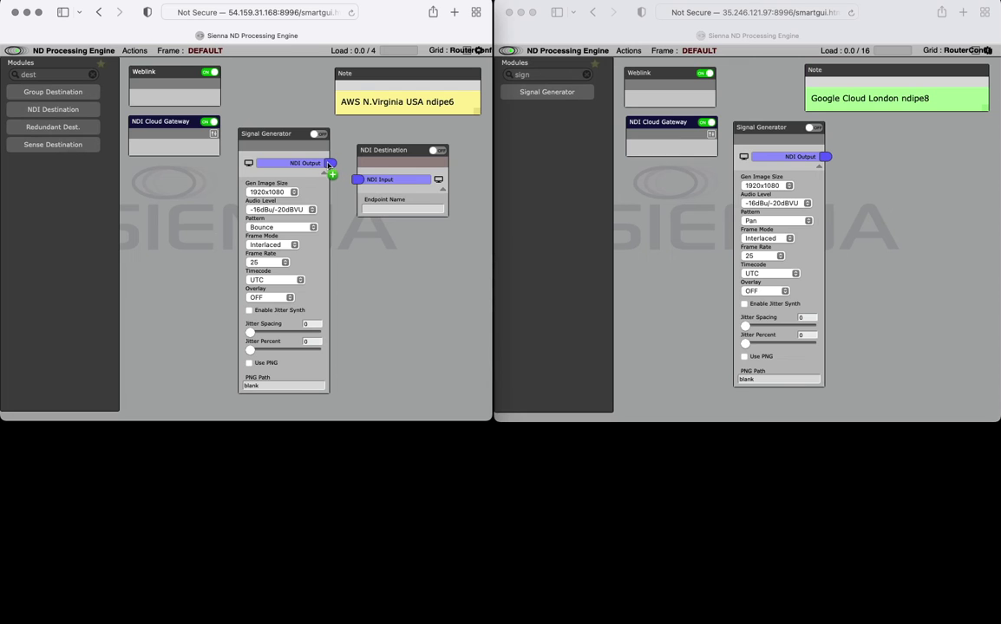
click(376, 212)
text(USASG)
key(Return)
click(329, 137)
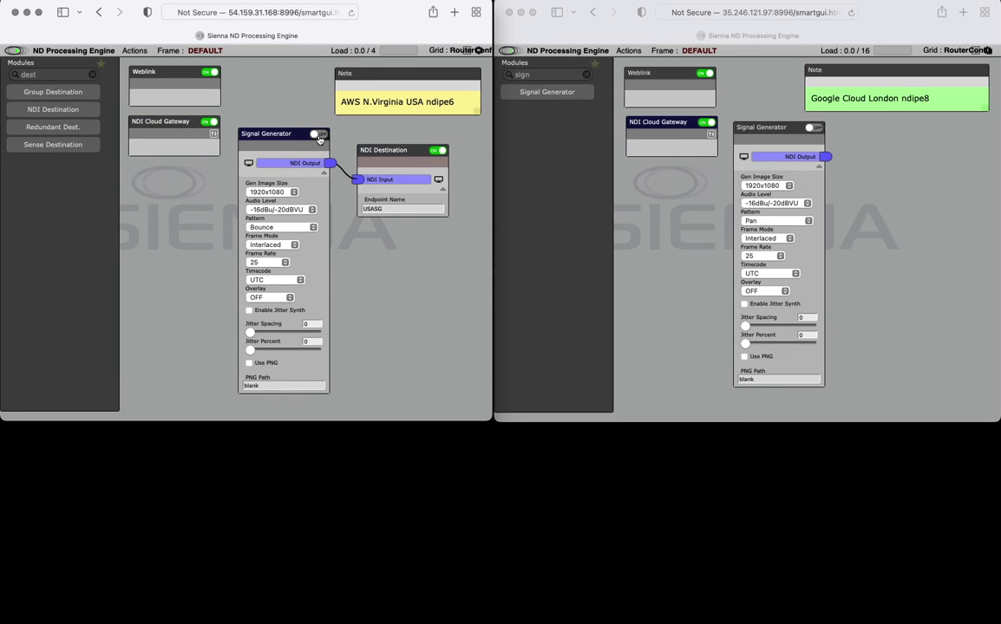
Step: Wire an NDI Destination named LONSG to the London Signal Generator and switch it on
click(574, 75)
double_click(574, 75)
text(de)
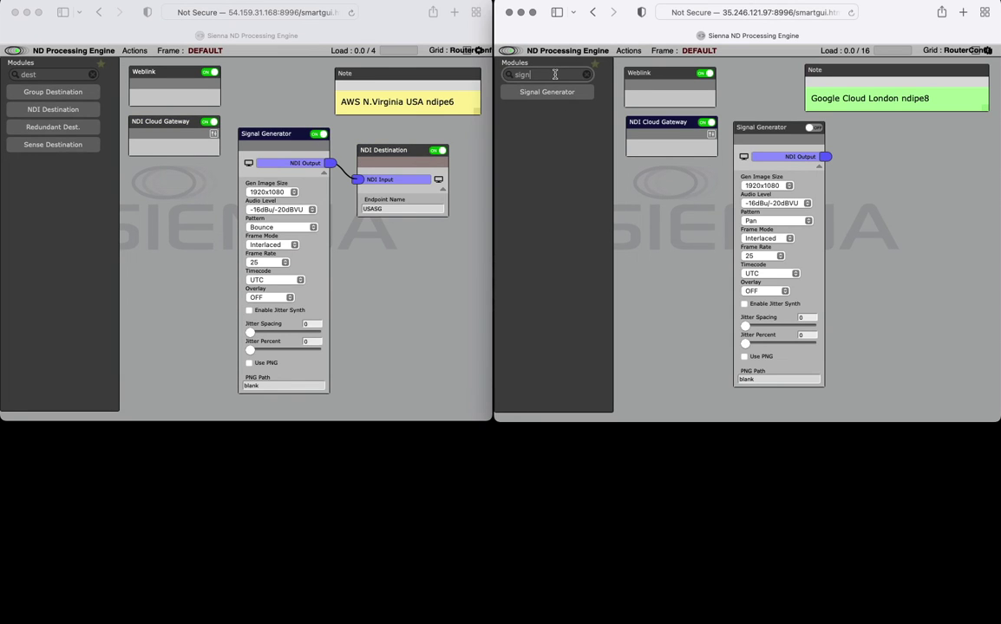
text(st)
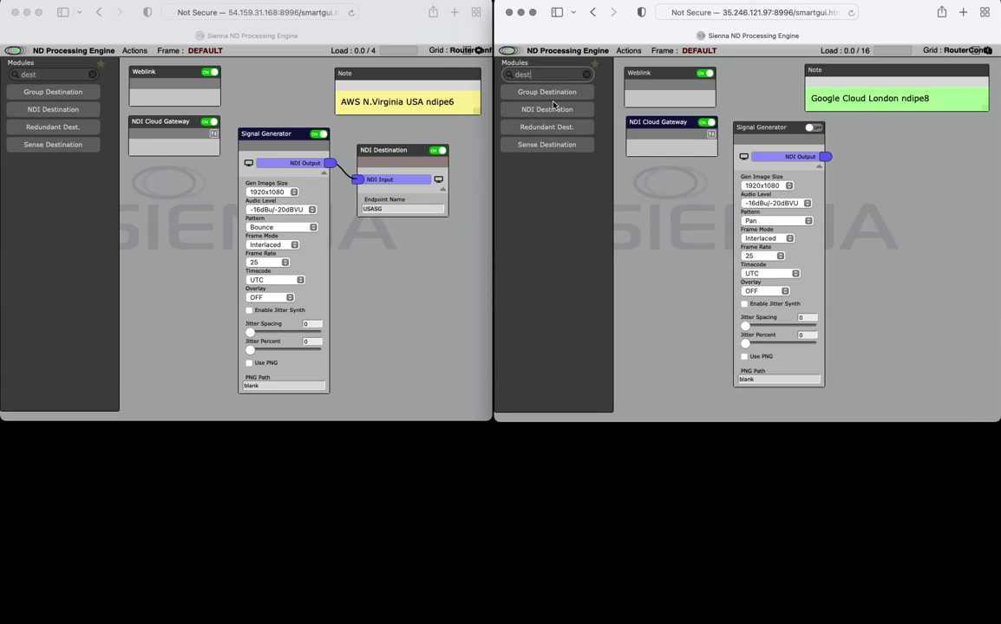
drag(546, 113, 871, 160)
click(874, 208)
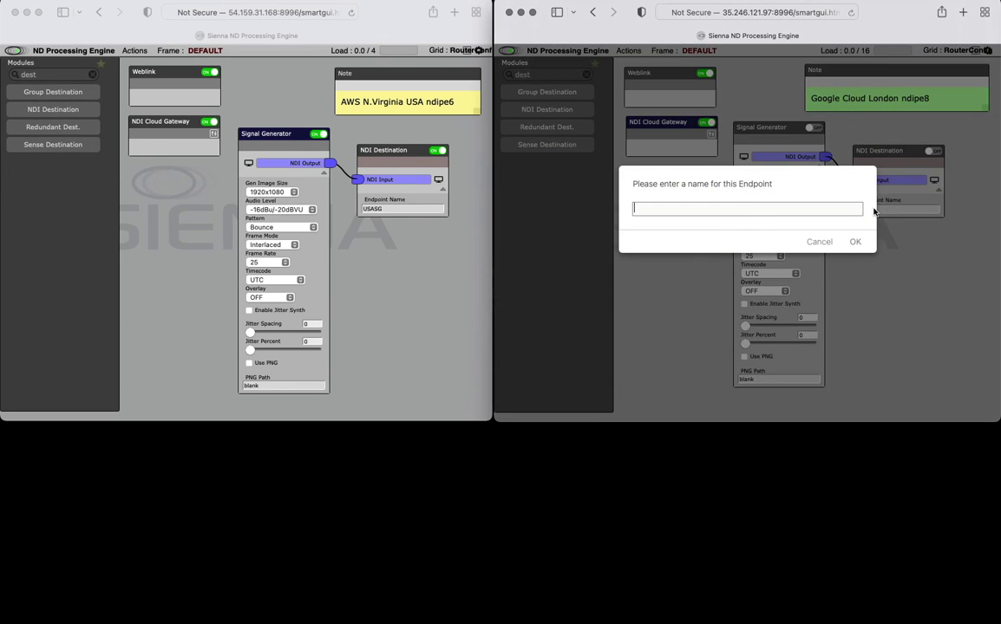
text(LONSG)
key(Return)
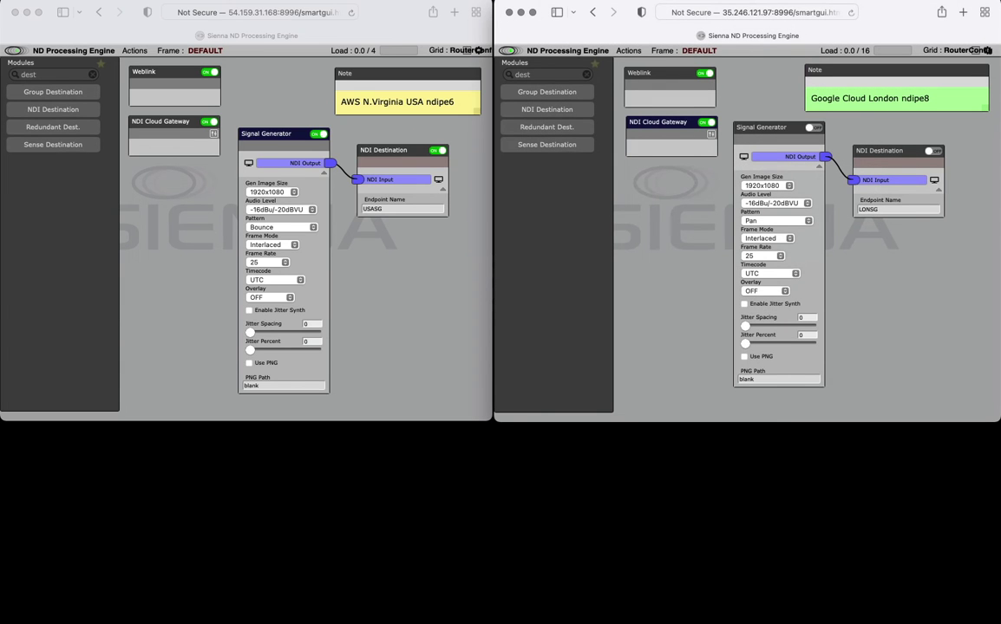
click(816, 128)
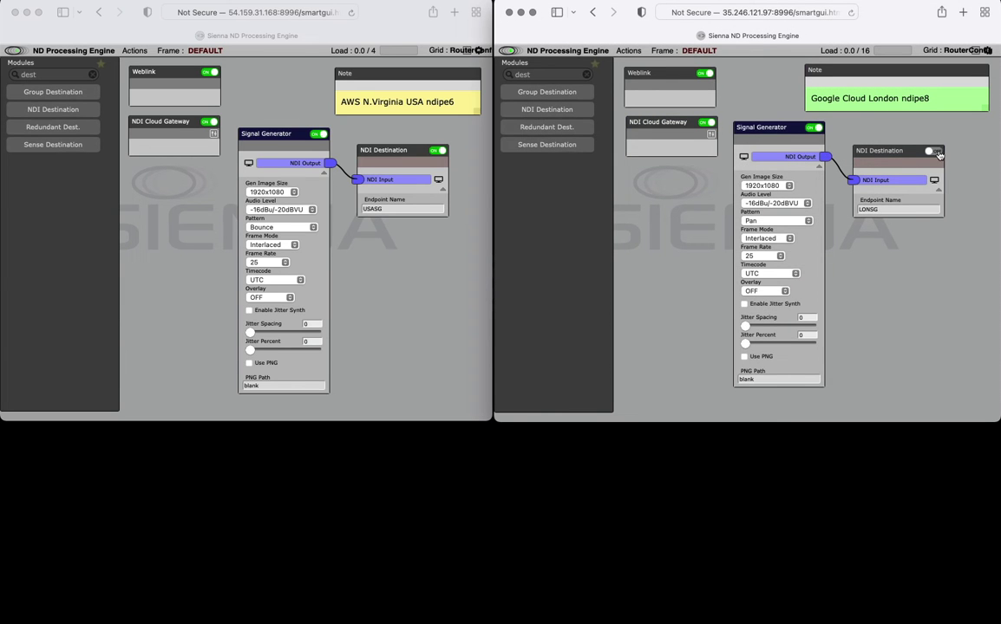
Step: Preview the USASG and LONSG destination video outputs, then close each preview
click(394, 240)
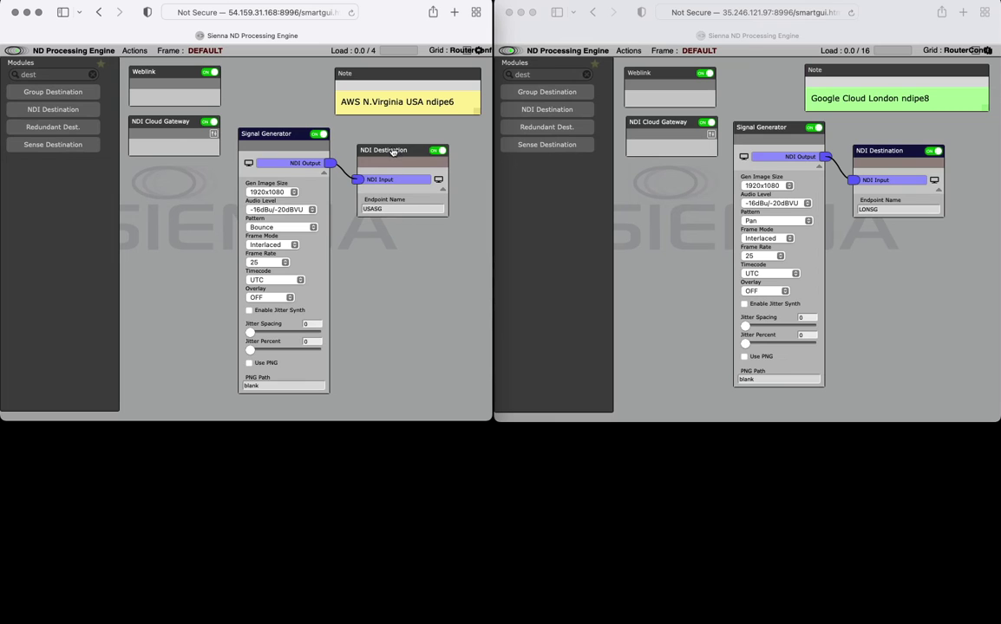
drag(392, 152, 390, 154)
click(438, 182)
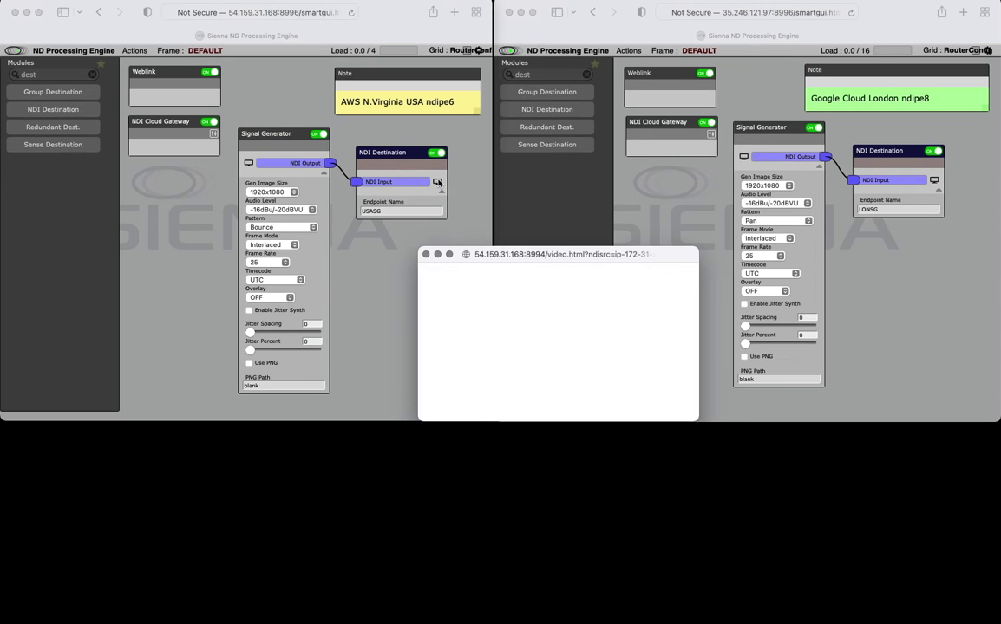
click(425, 254)
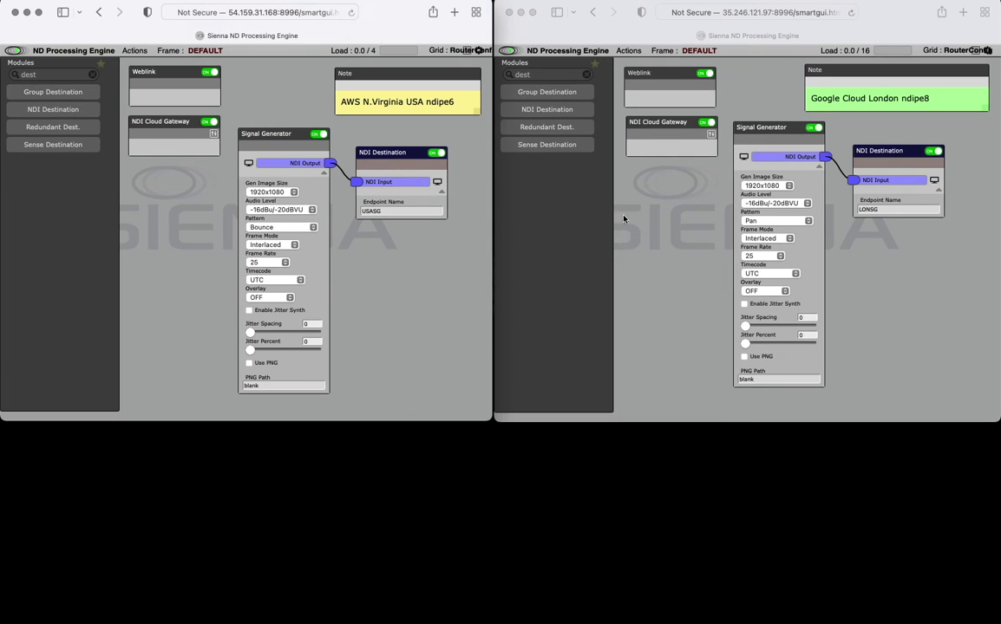
click(935, 181)
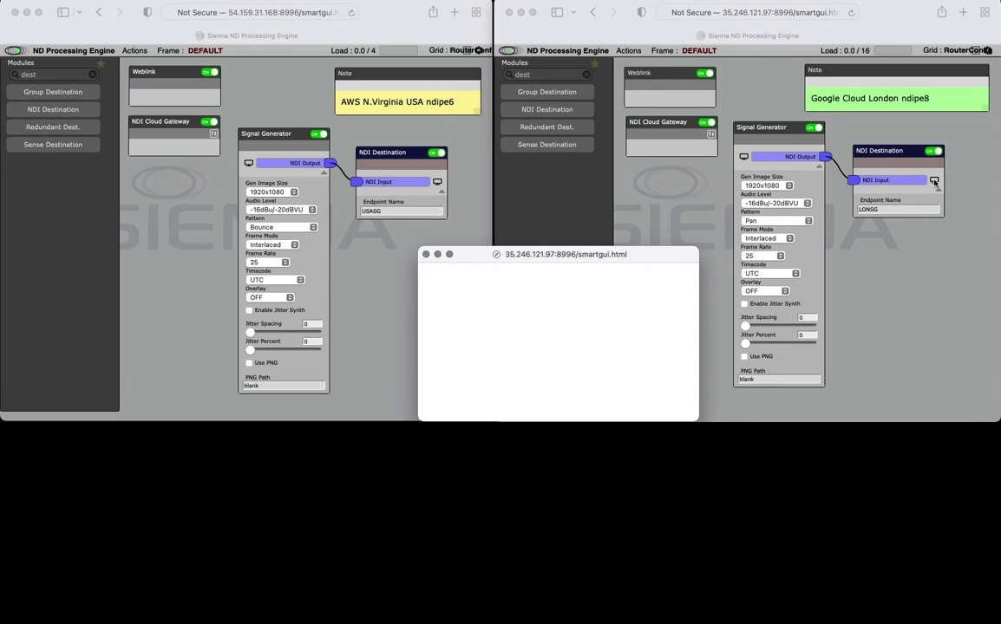
click(425, 254)
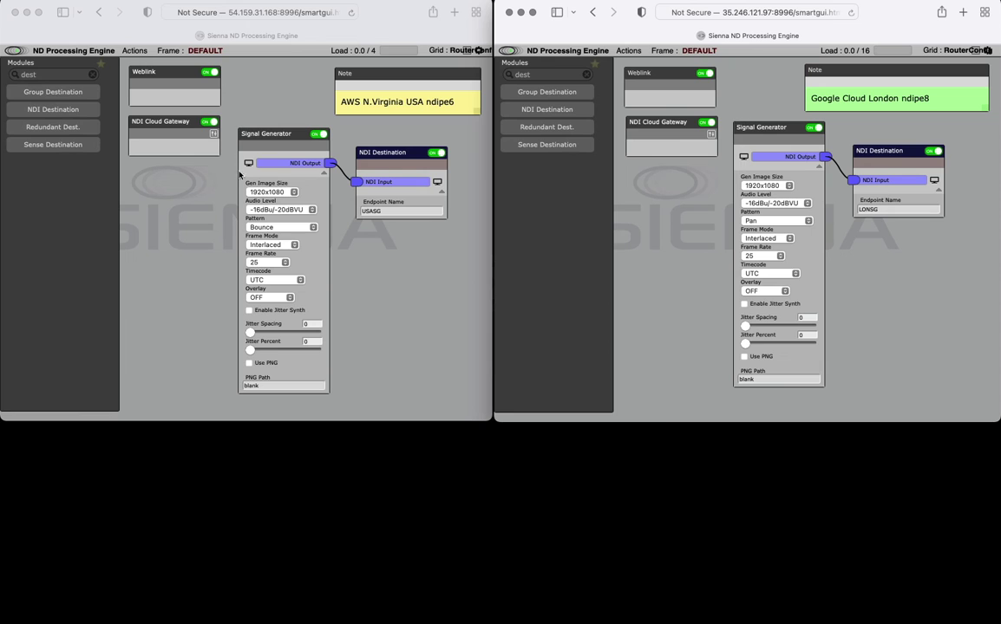
click(52, 73)
Step: Add an NDI Source Connect to the AWS canvas with source R+LONSG-ndipe8.33
key(BackSpace)
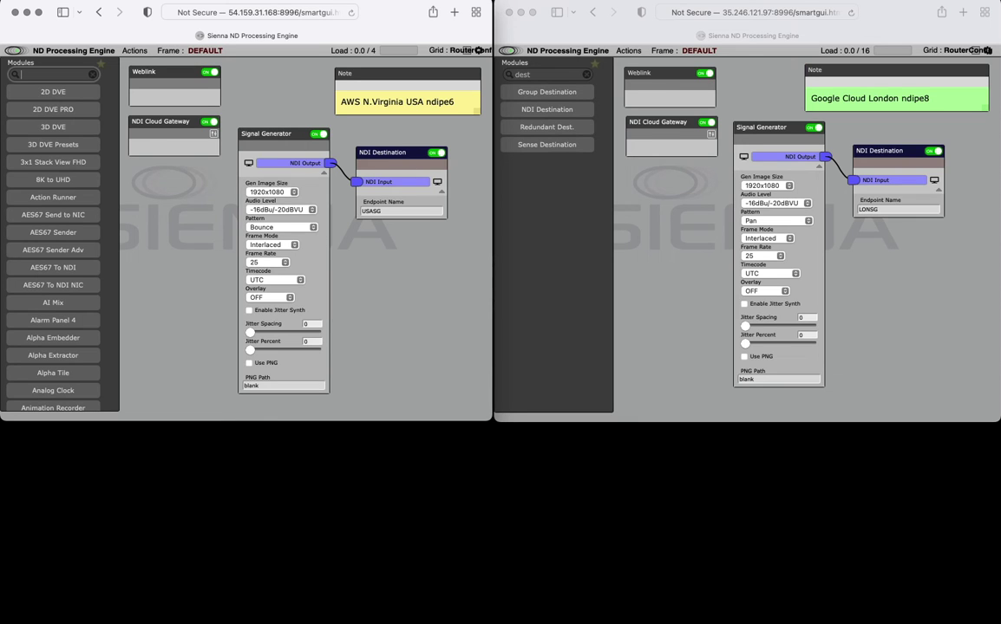
text(sour)
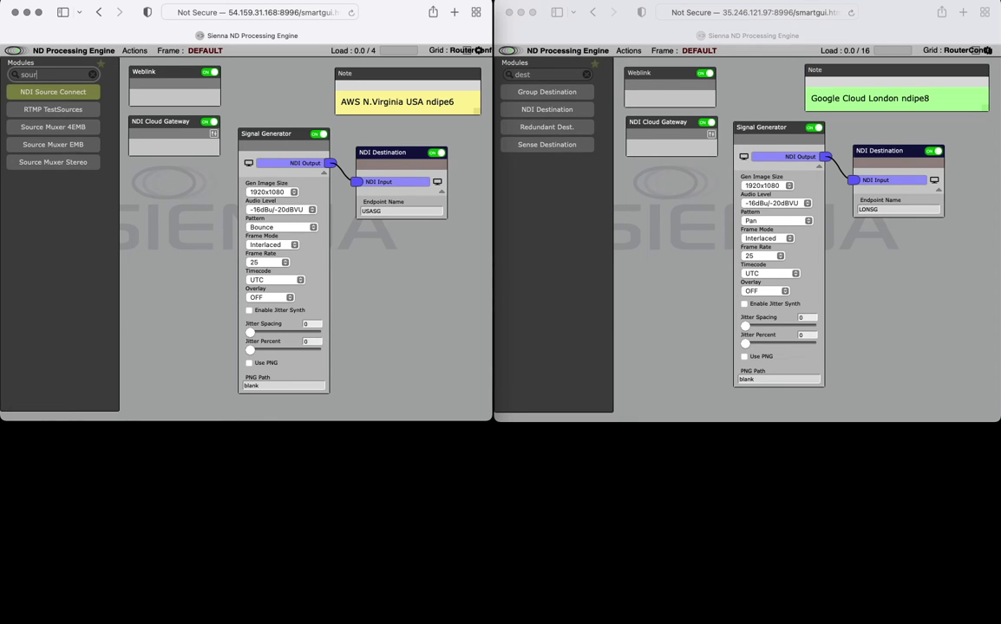
text(ce)
drag(39, 89, 370, 244)
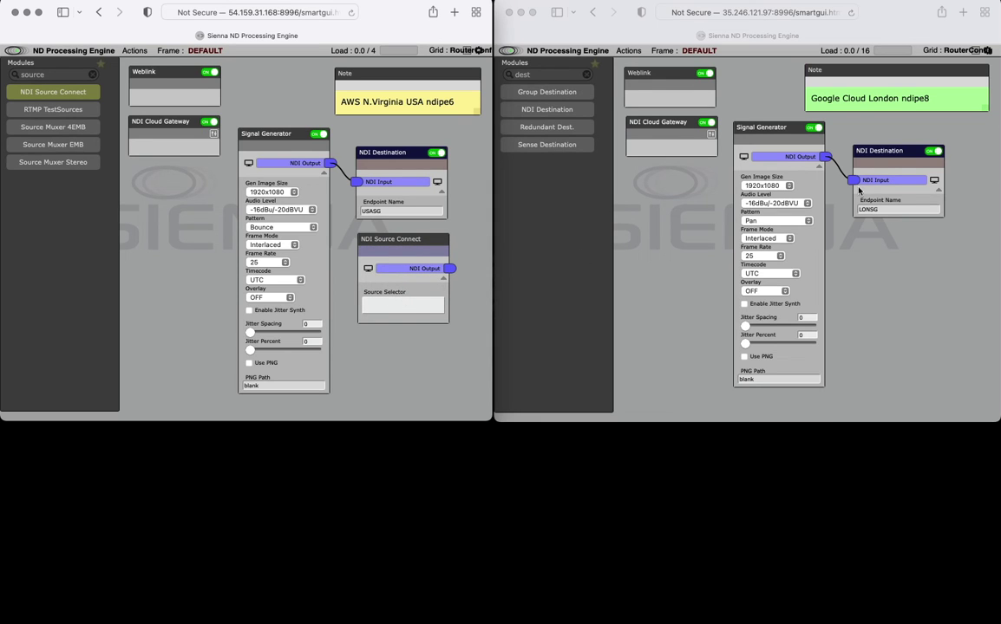
click(397, 309)
click(122, 114)
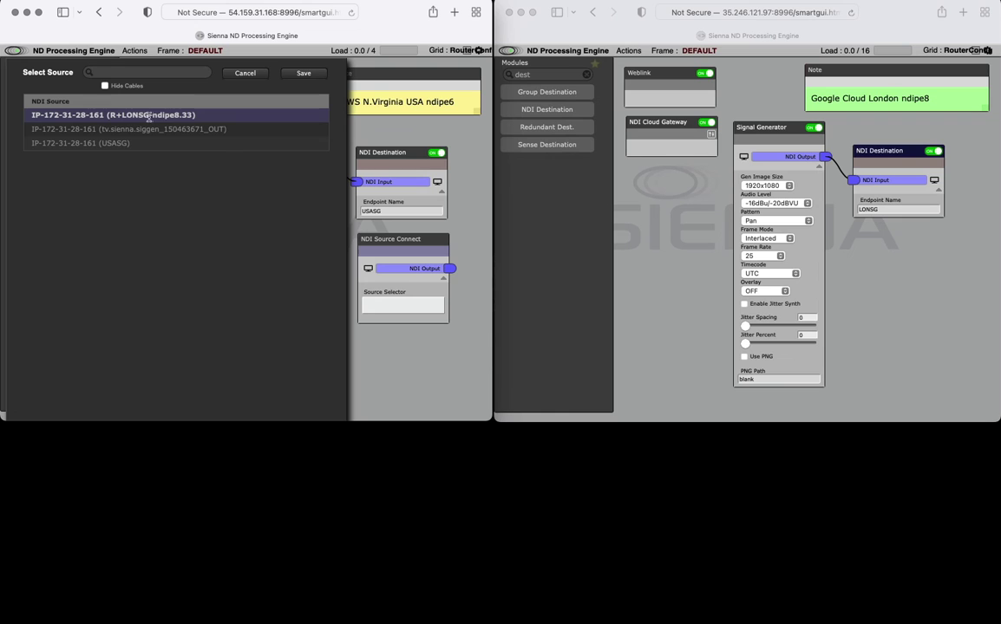
click(304, 74)
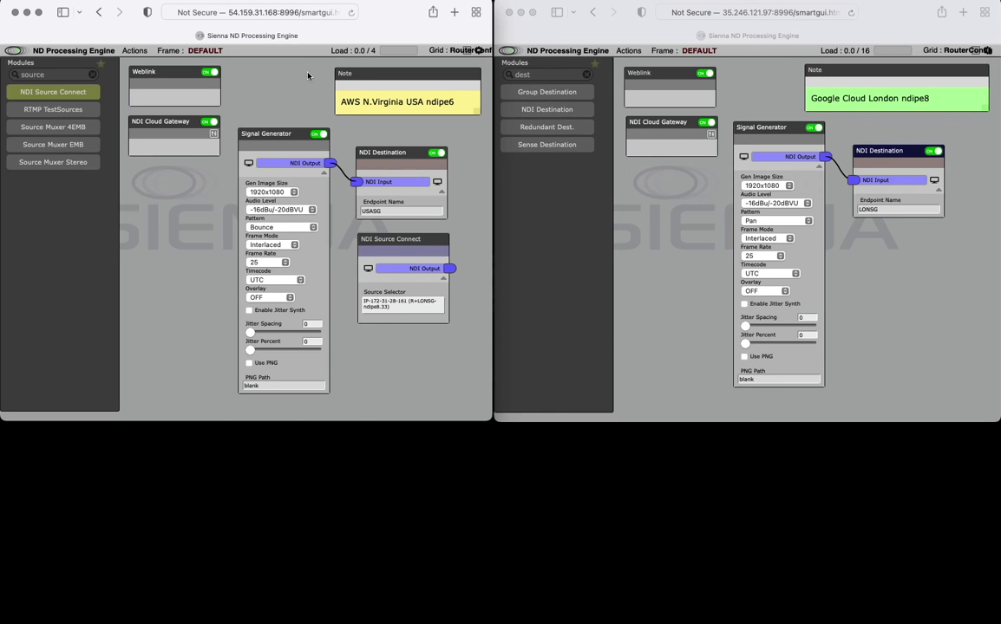
Step: Add an NDI Source Connect to the London canvas receiving NDIPE8 (R+USASG-ndipe6.161)
click(579, 184)
double_click(542, 75)
text(source)
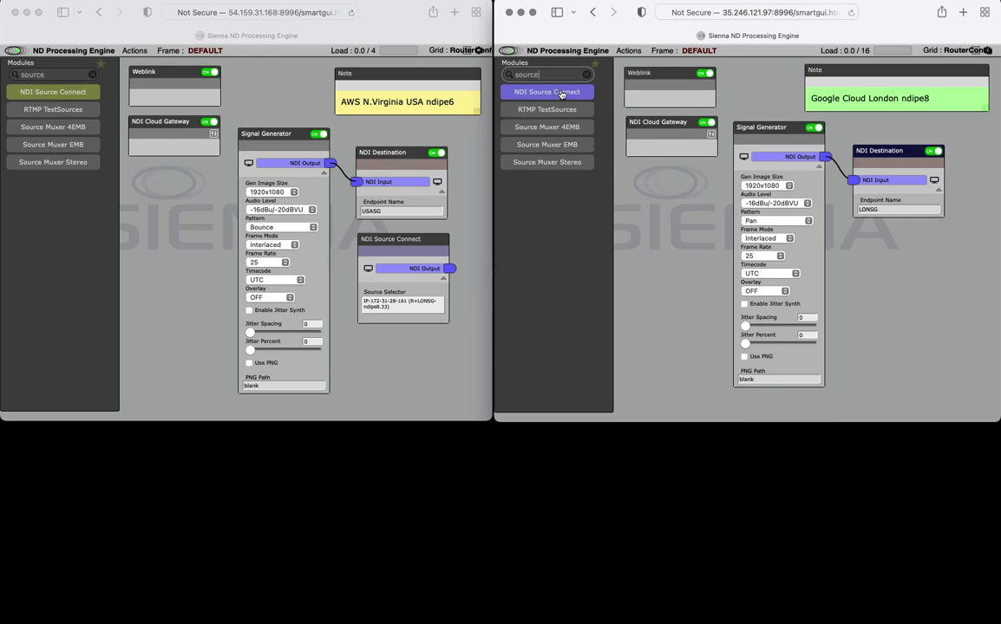
drag(568, 92, 889, 248)
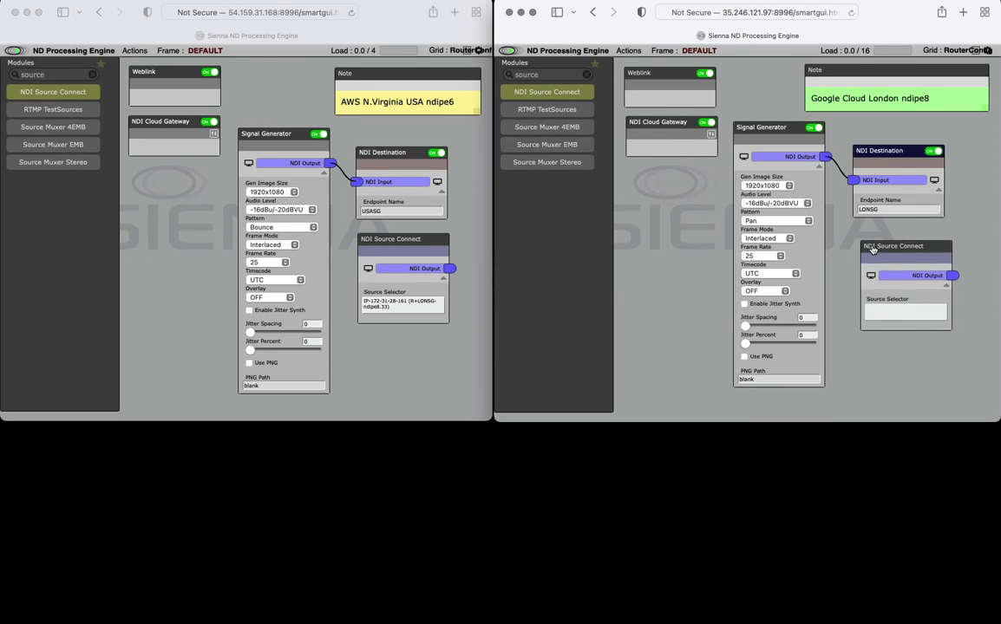
click(889, 305)
click(600, 129)
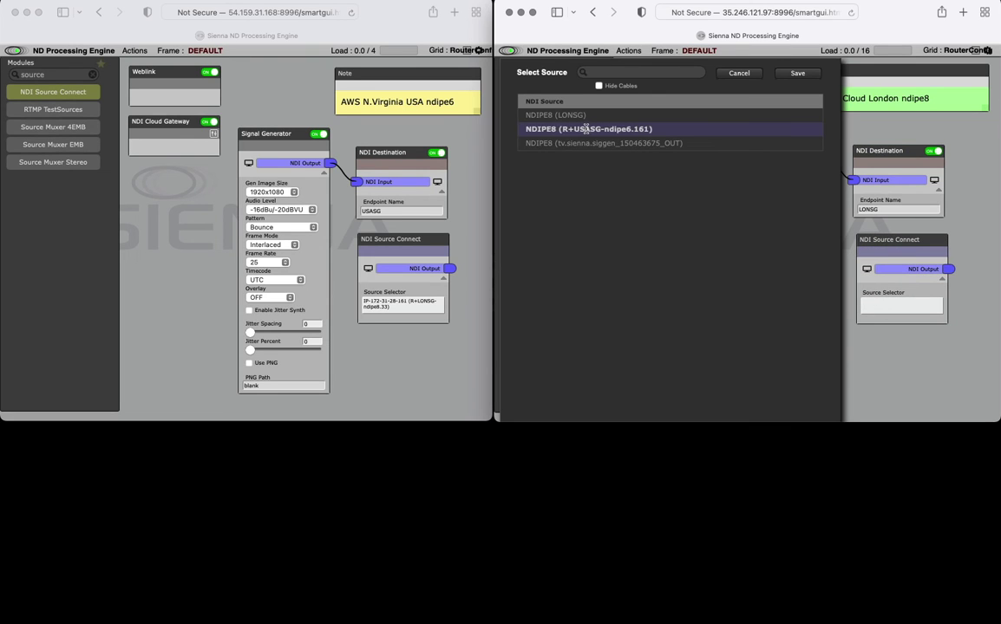
click(791, 73)
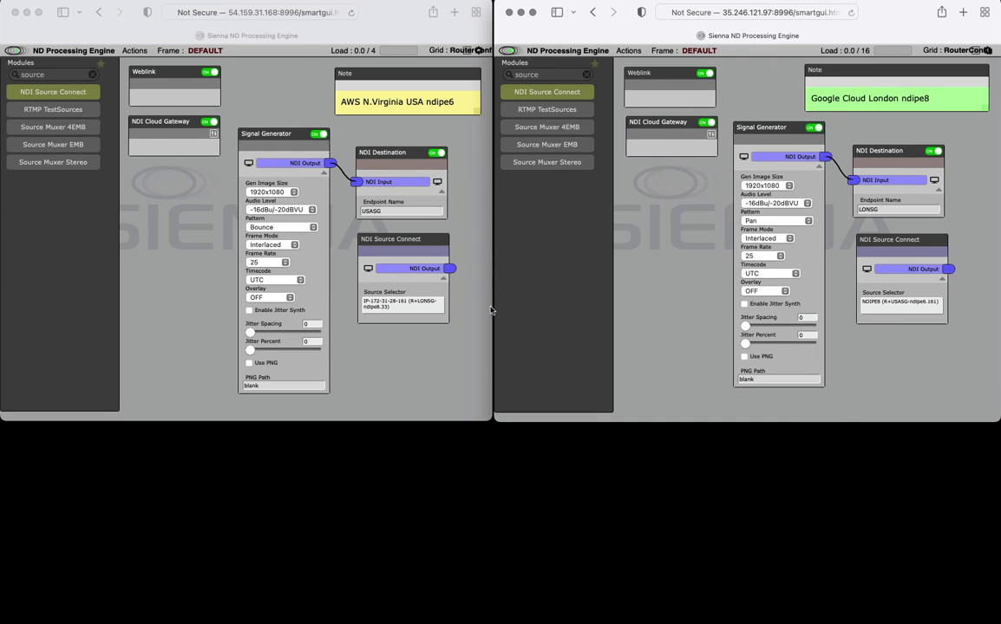
Step: Preview Virginia's signal generator output and the feed received from London
click(249, 166)
click(249, 166)
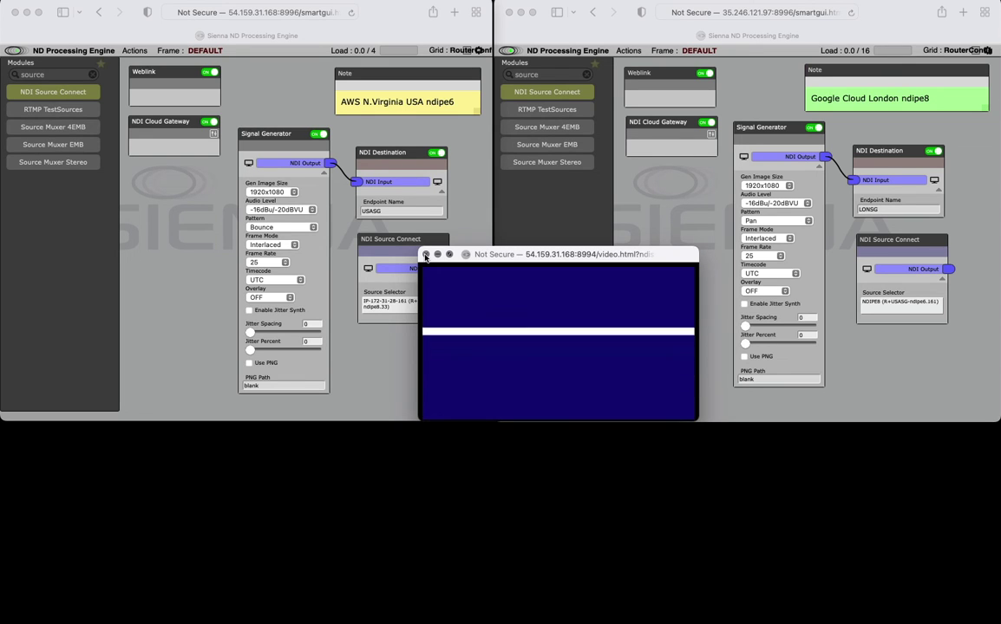
click(425, 255)
drag(394, 253, 392, 253)
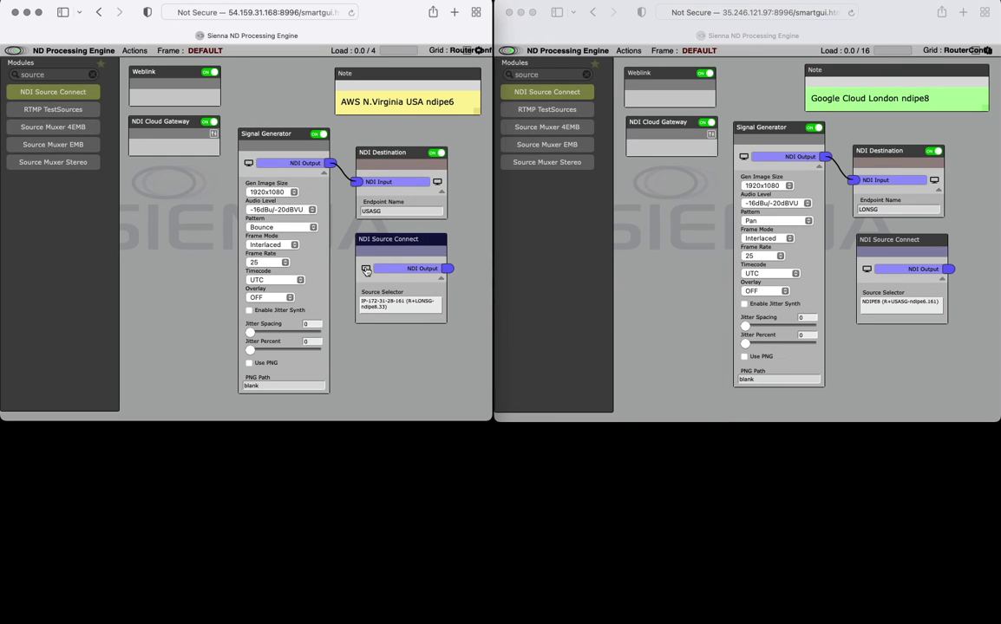
click(366, 270)
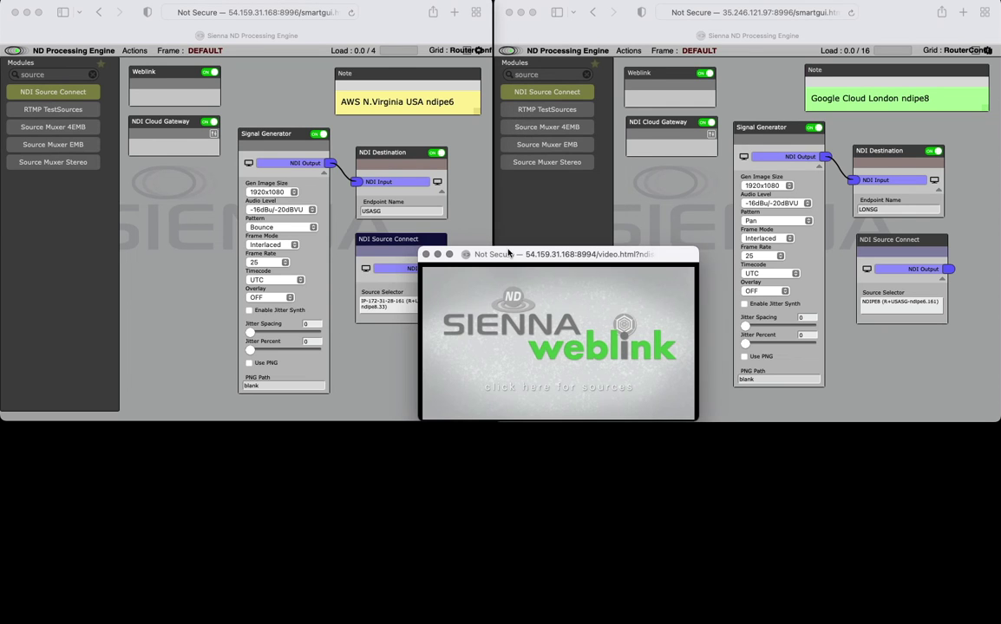
drag(416, 228, 141, 187)
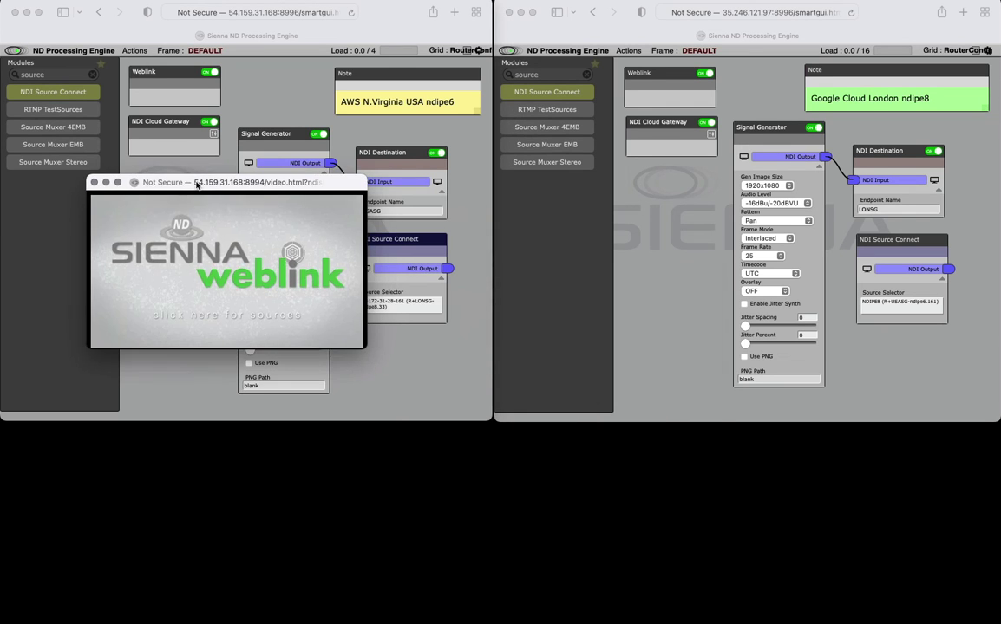
click(94, 182)
Step: Add a Multiviewer 2x2 fed by Signal Generator and NDI Source Connect, and switch it on
double_click(66, 75)
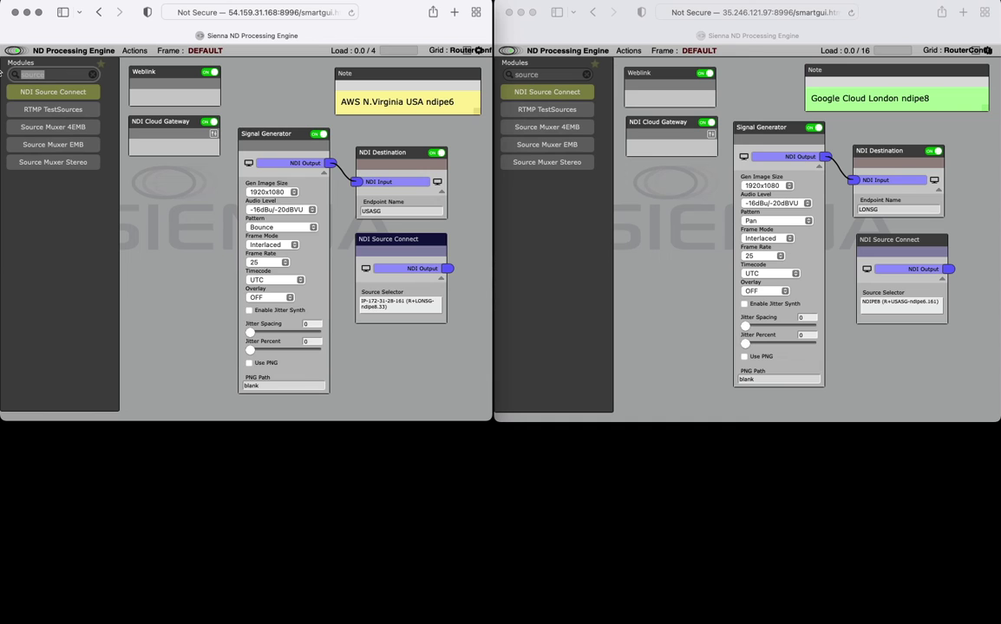
text(2x)
drag(52, 106, 154, 243)
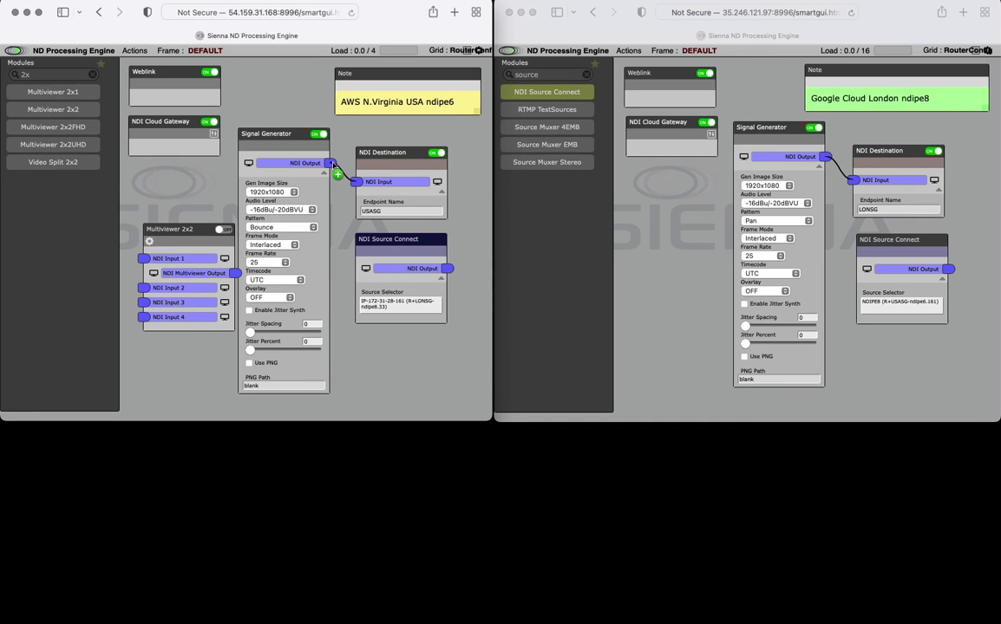
drag(332, 165, 146, 258)
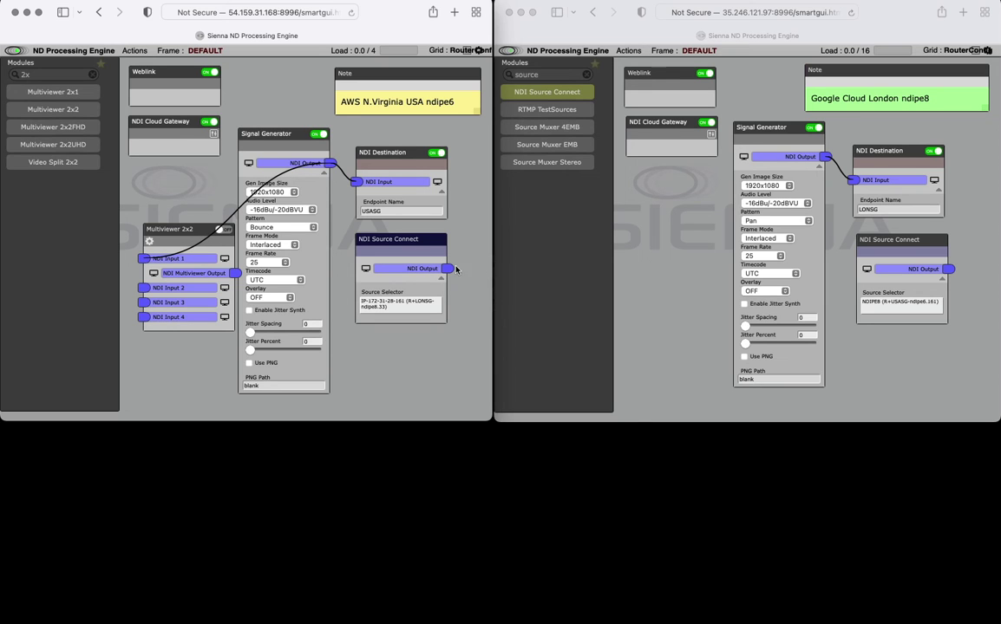
drag(450, 270, 91, 292)
click(173, 230)
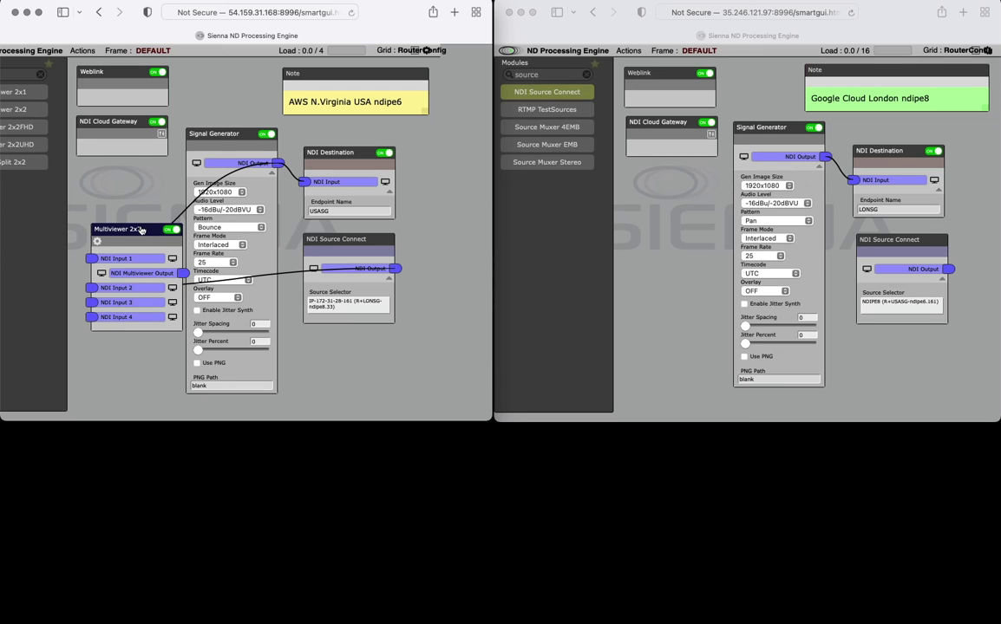
Step: Preview the multiviewer's combined output, then close the preview
drag(130, 229, 121, 237)
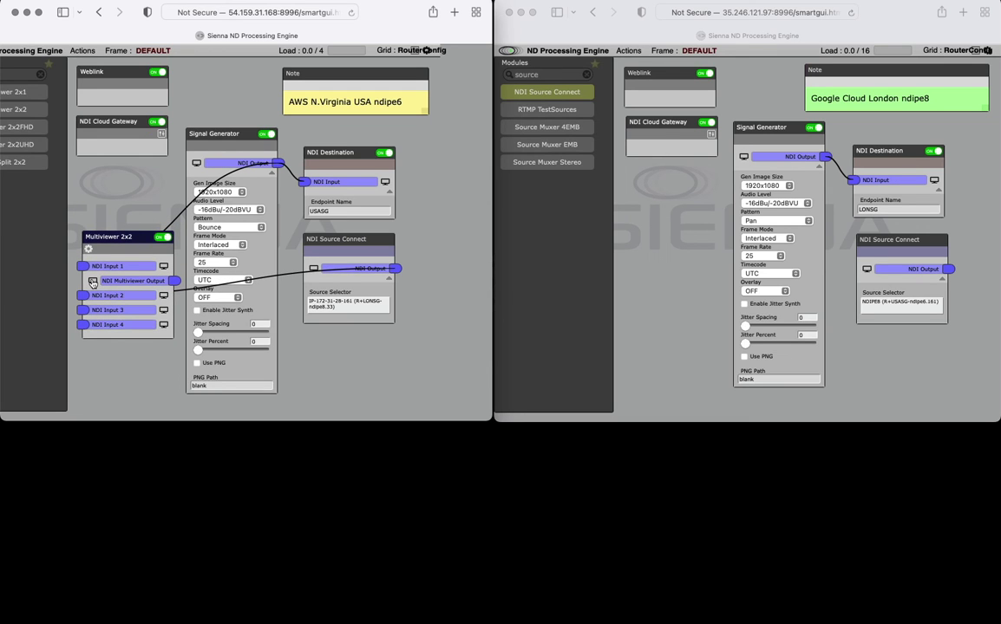
click(92, 282)
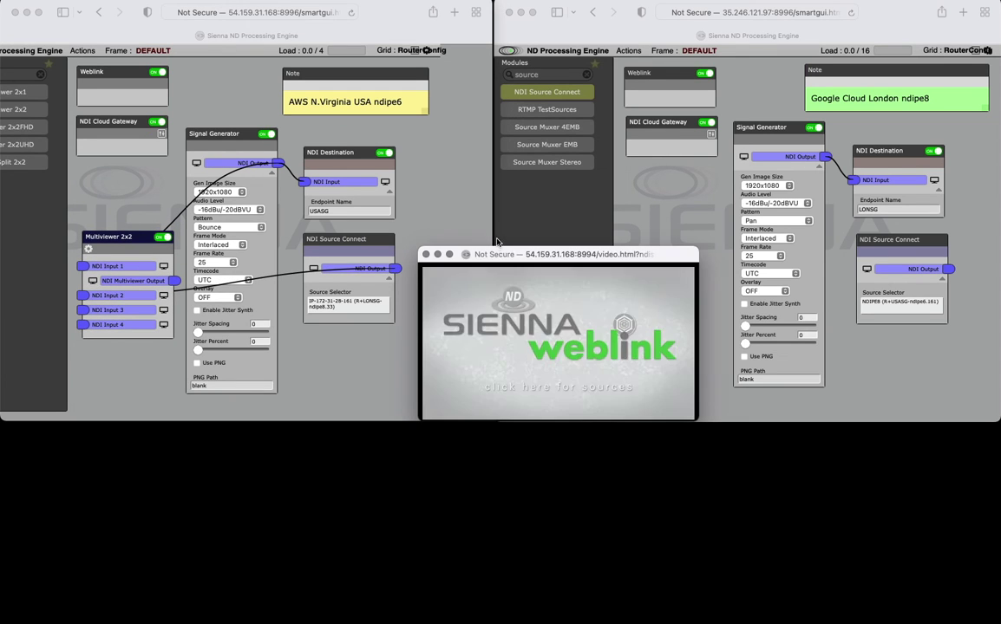
drag(447, 225, 223, 205)
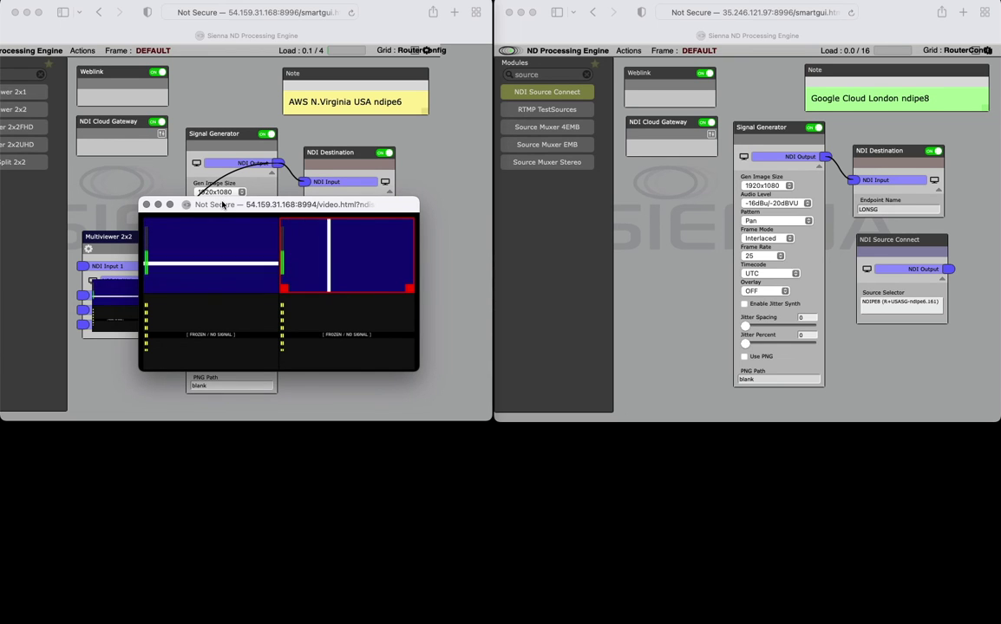
click(145, 205)
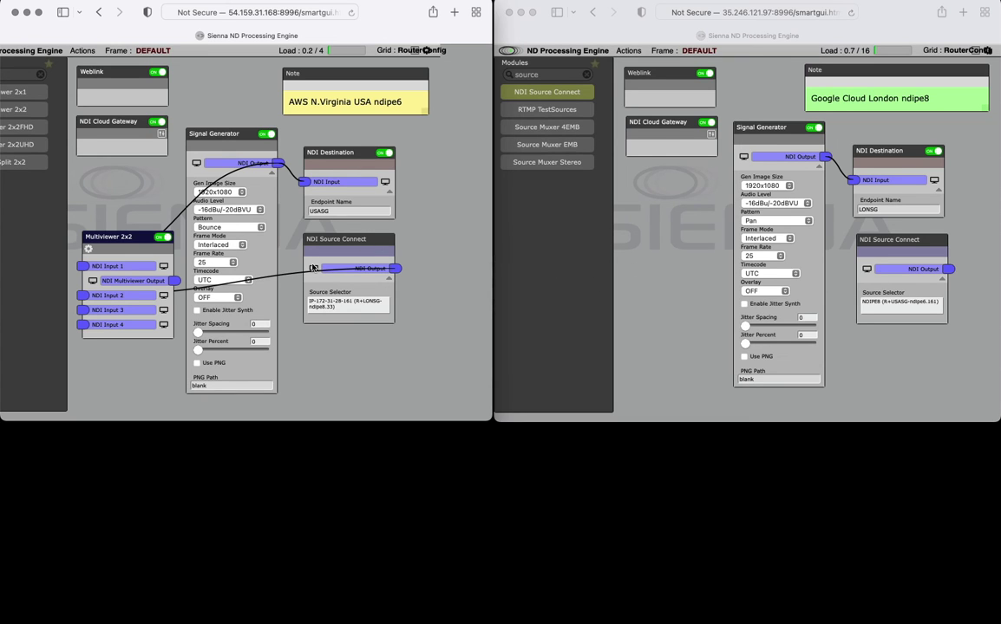
Step: Preview the London feed on Virginia while London's test pattern goes to Bounce, then back to Pan
click(313, 269)
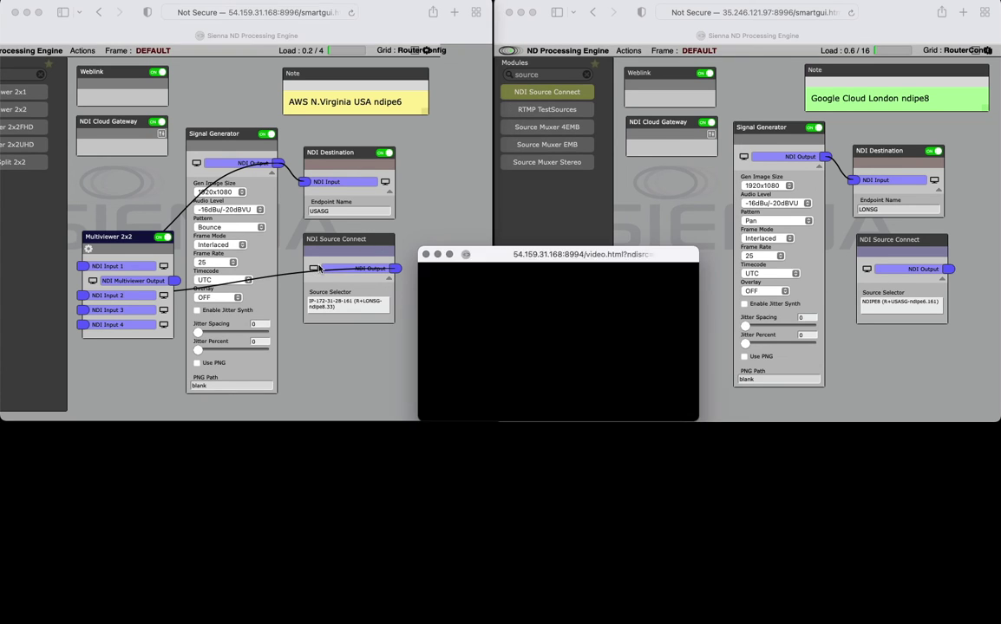
drag(516, 263, 273, 185)
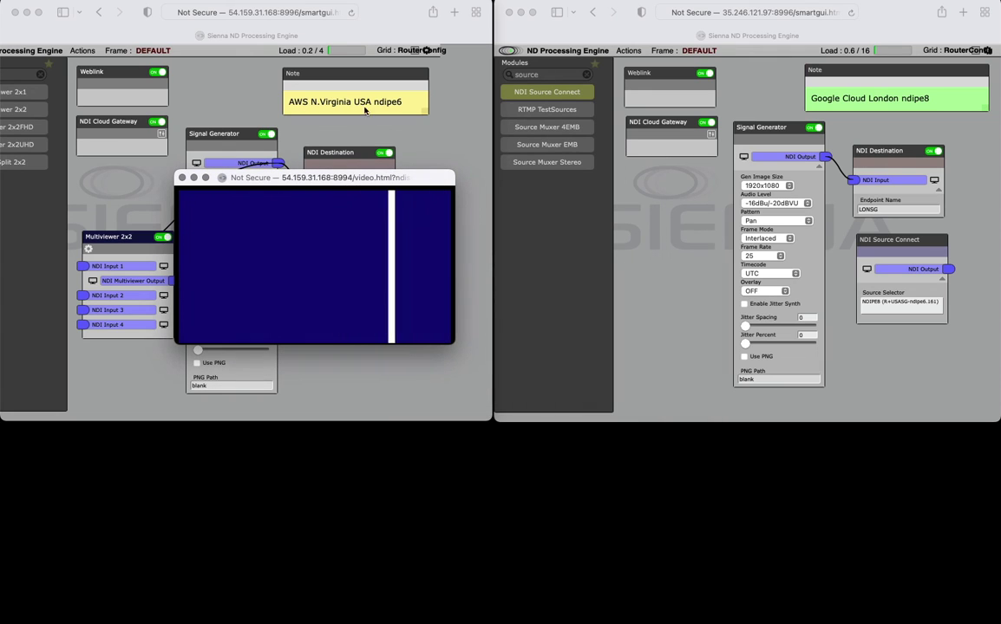
click(677, 320)
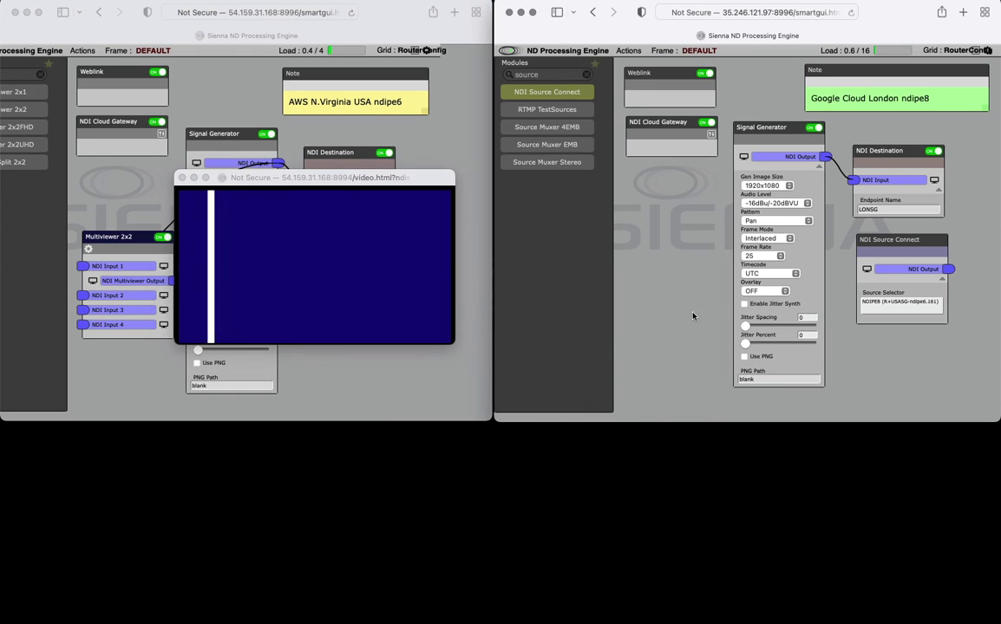
click(776, 221)
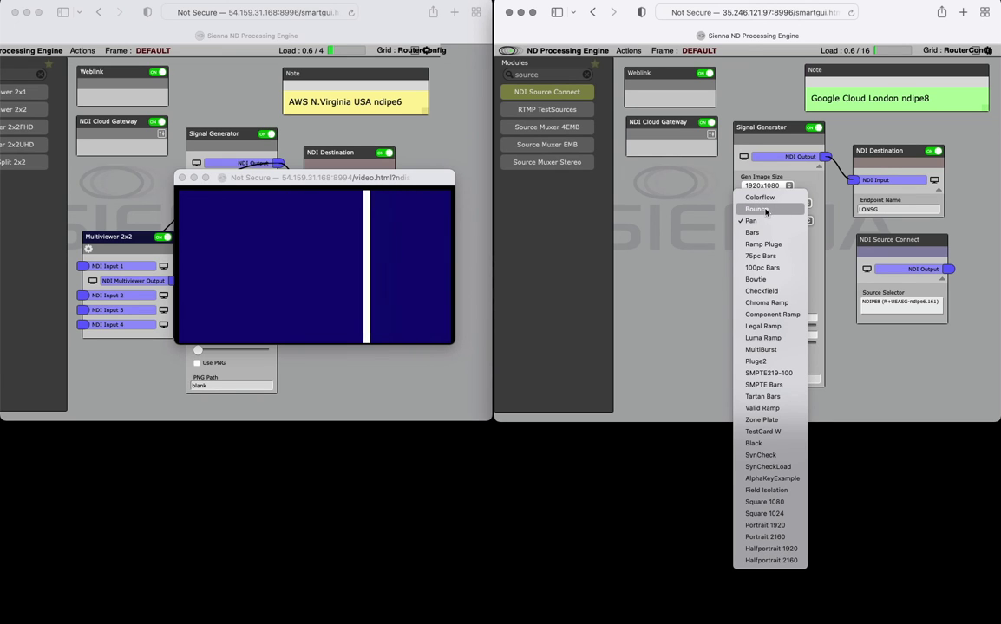
click(764, 211)
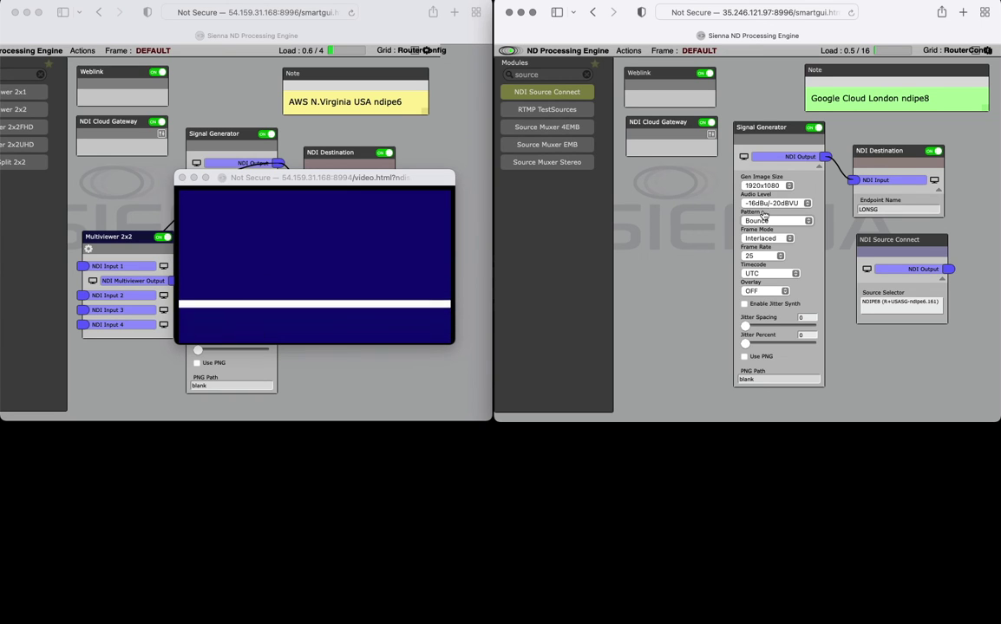
click(764, 221)
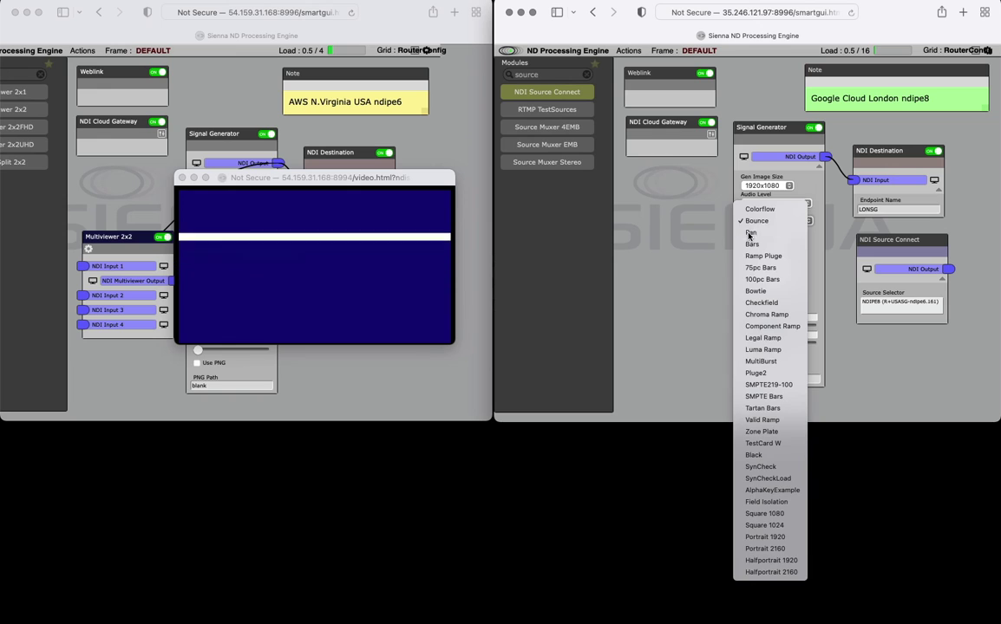
click(751, 232)
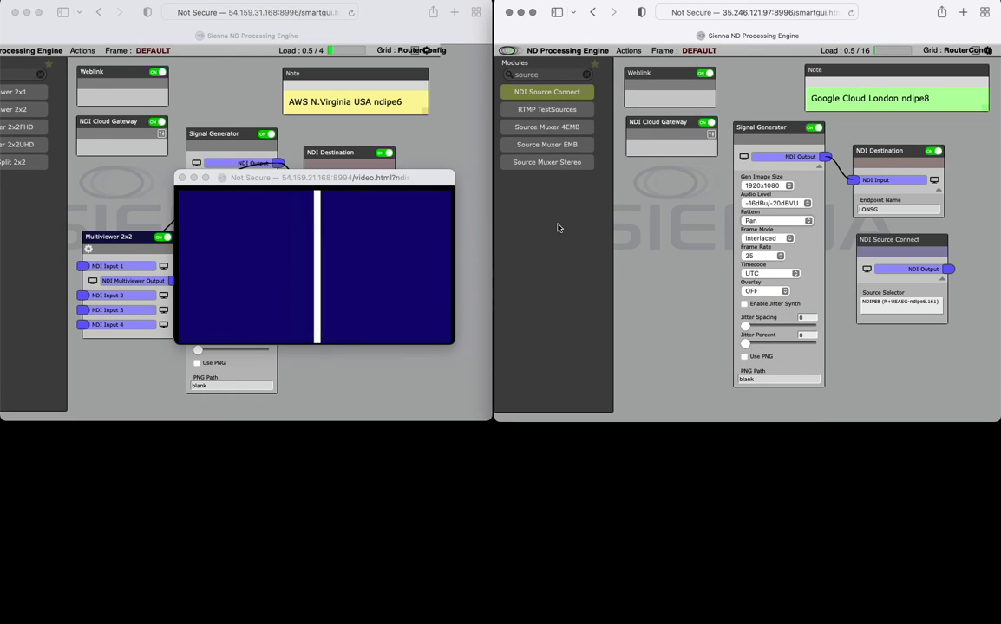
Step: Close the London feed preview and review London's source list, cancelling without changes
key(super+w)
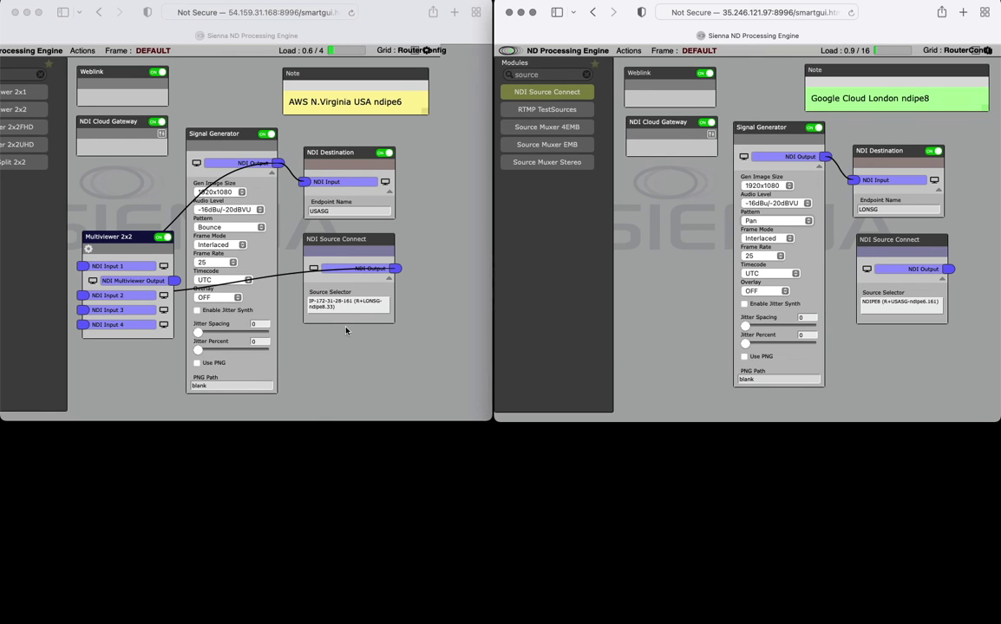
scroll(330, 332, left, 3)
click(902, 304)
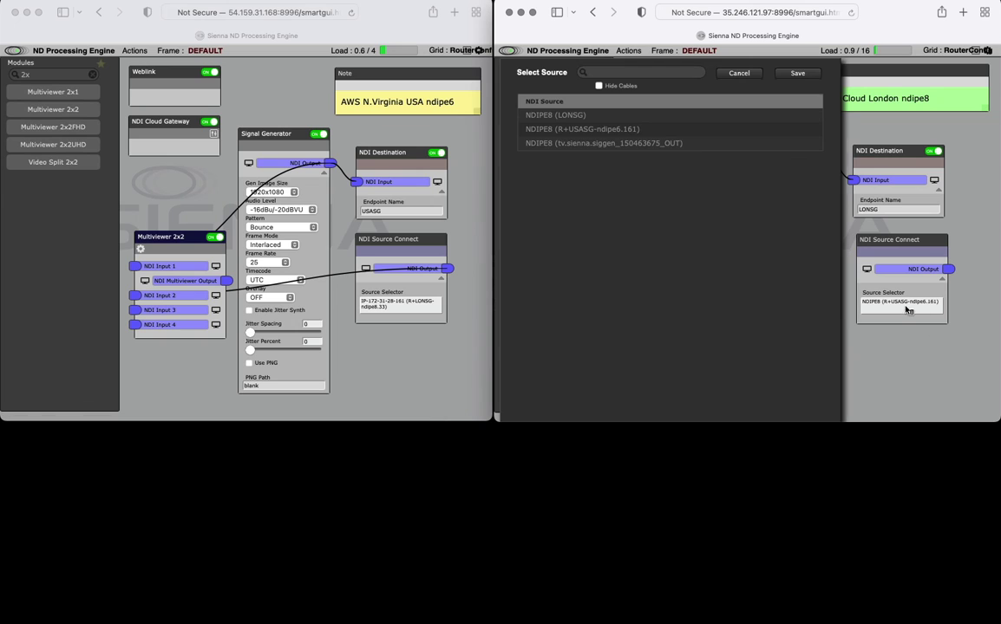
click(742, 75)
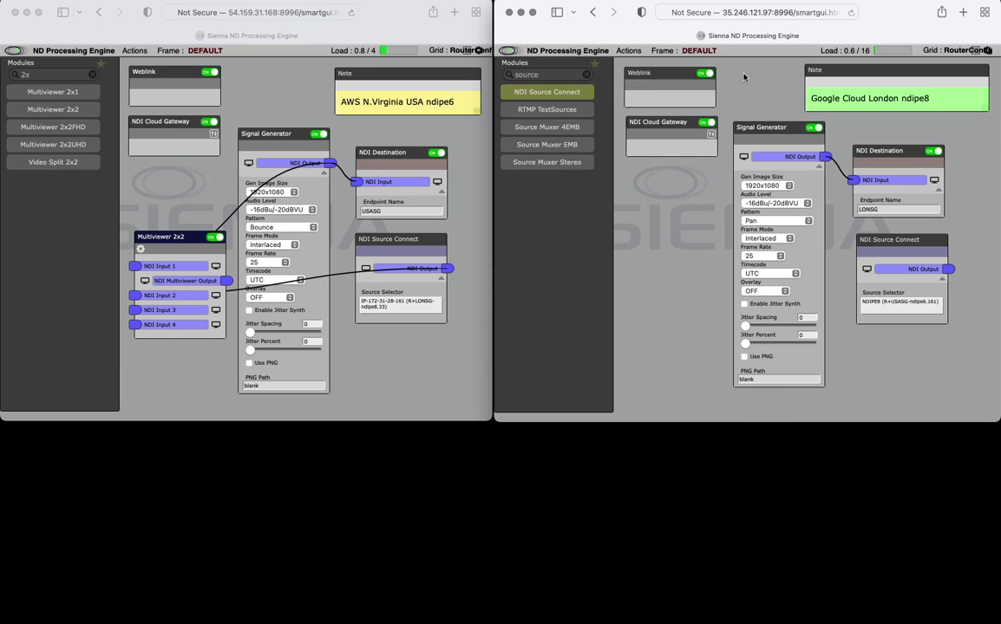
click(174, 124)
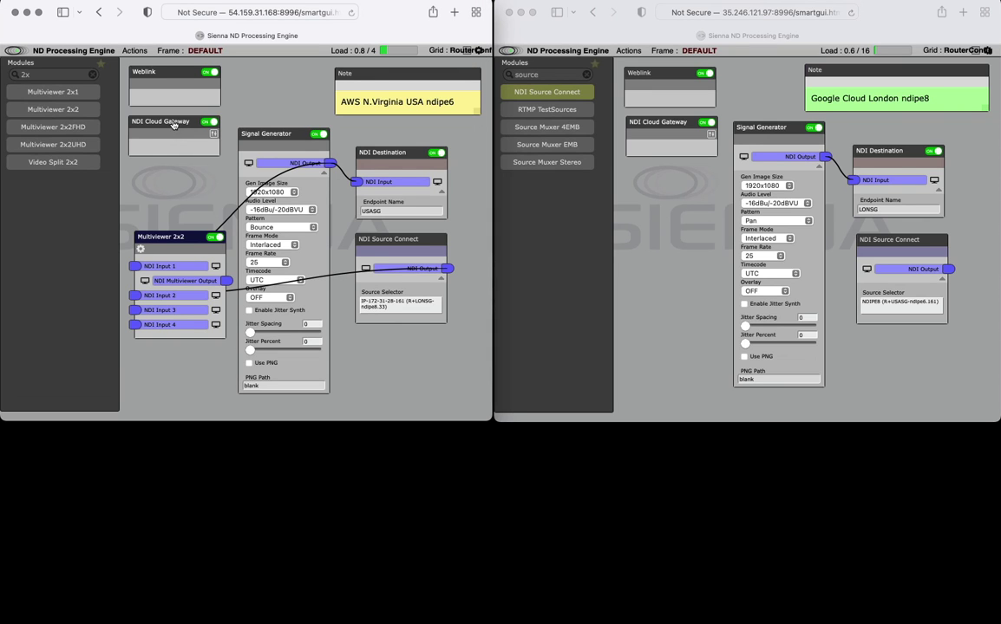
drag(173, 125, 175, 124)
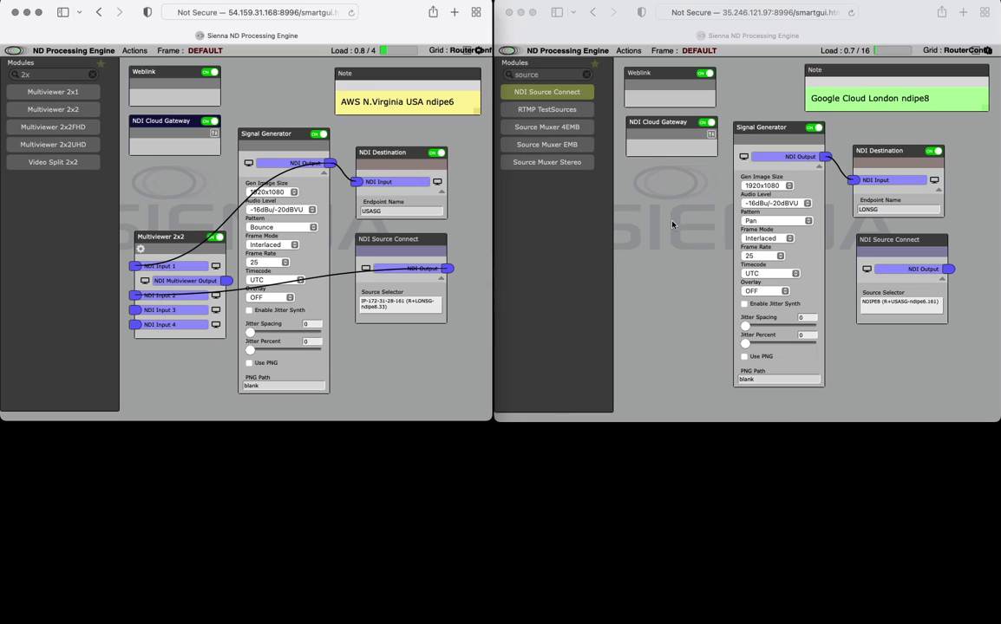
click(605, 198)
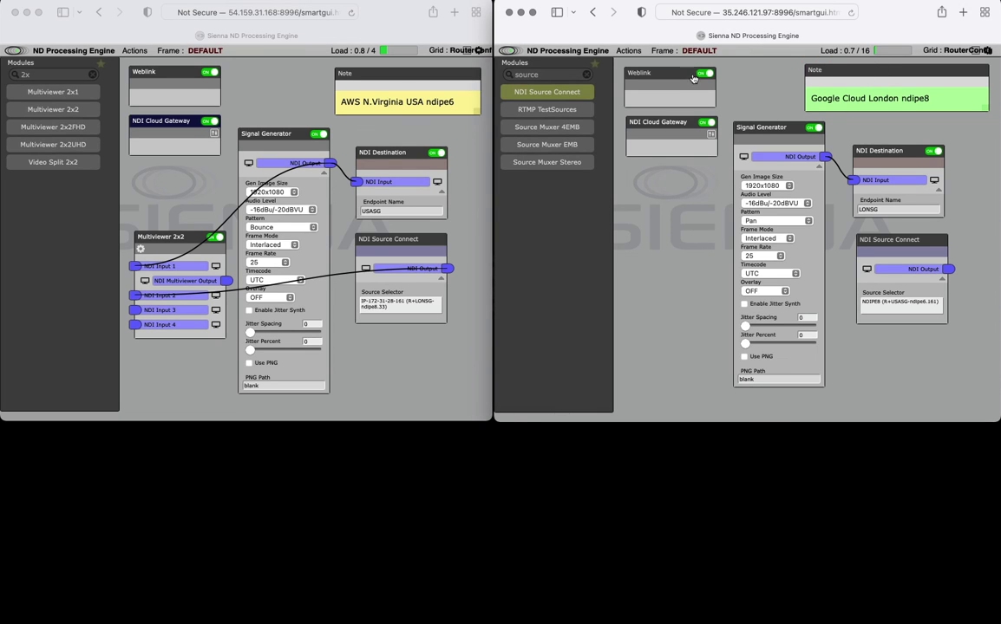
click(269, 94)
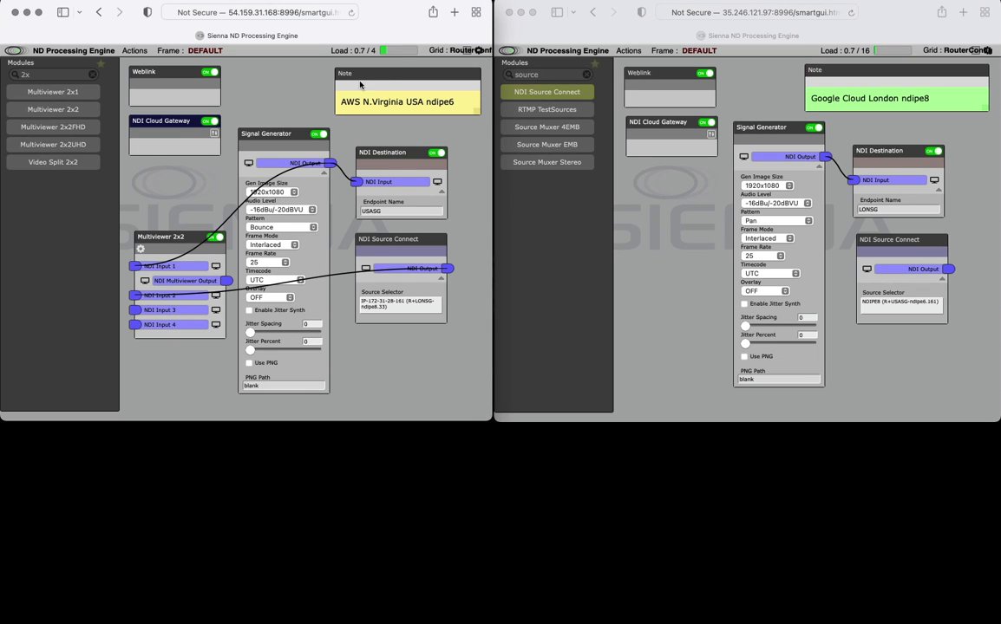